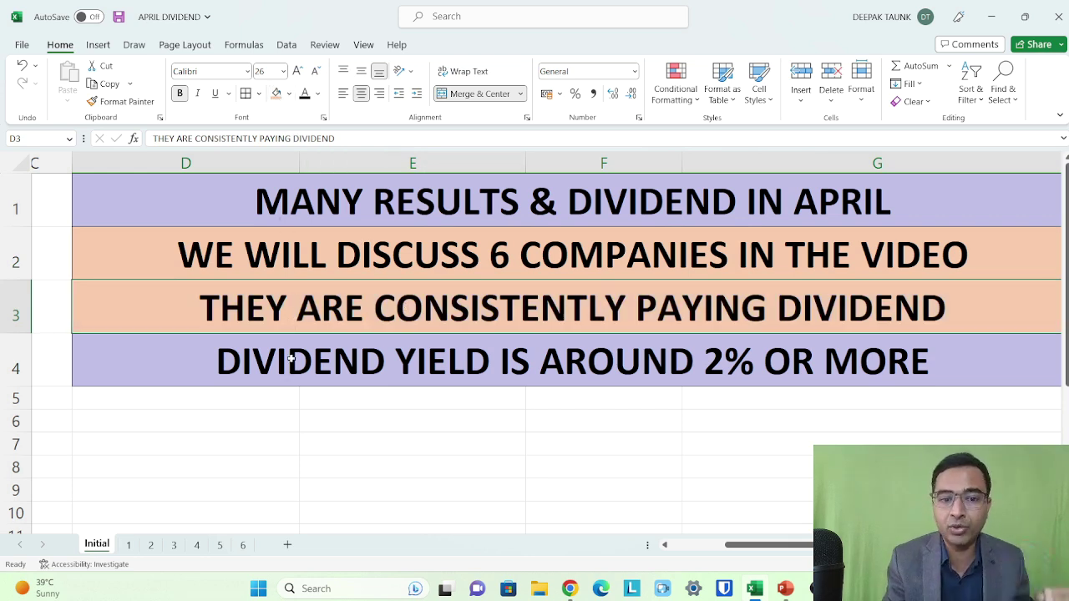
# Step: Fill the merged row 4 cell about dividend yield with the light orange colour
pyautogui.press('Down')
pyautogui.click(277, 94)
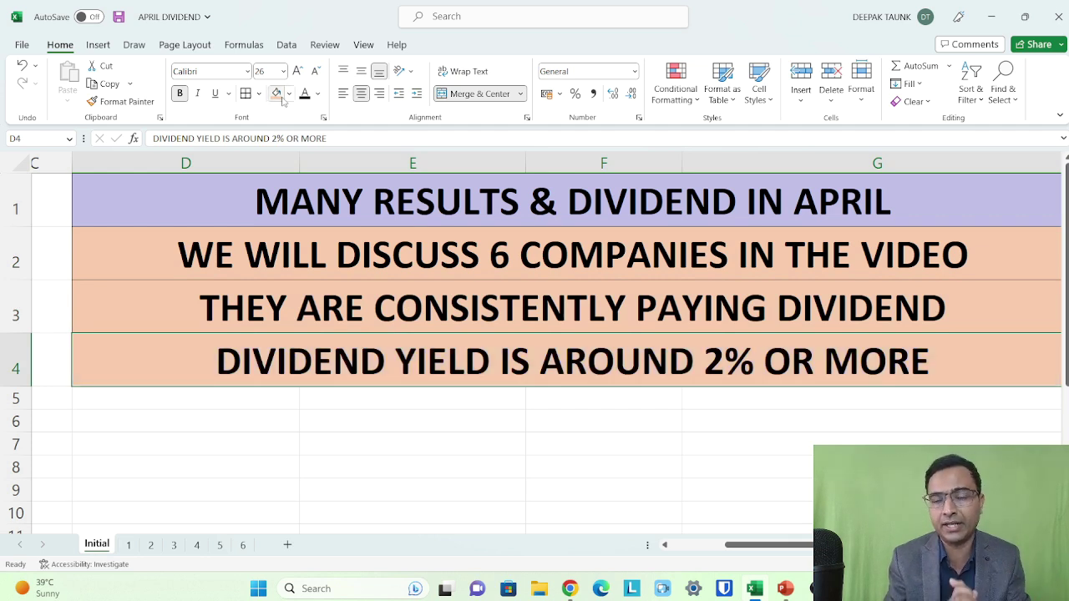
# Step: On sheet 1, fill the HCL Tech heading, April 20 announcement and payout policy rows (25, 26 and 28) with light orange
pyautogui.click(127, 546)
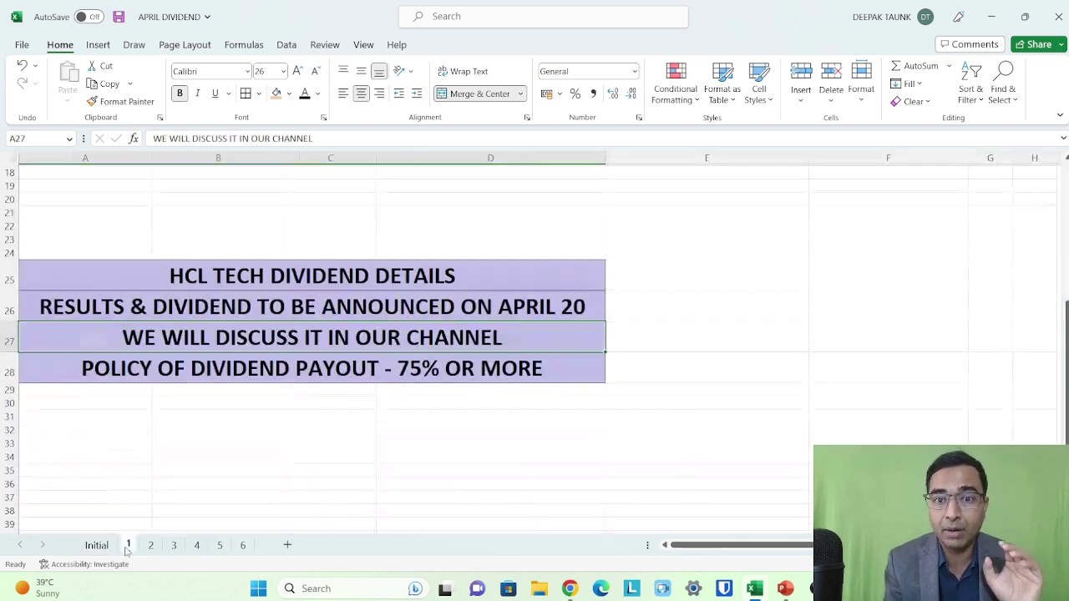
pyautogui.scroll(4, 89, 332)
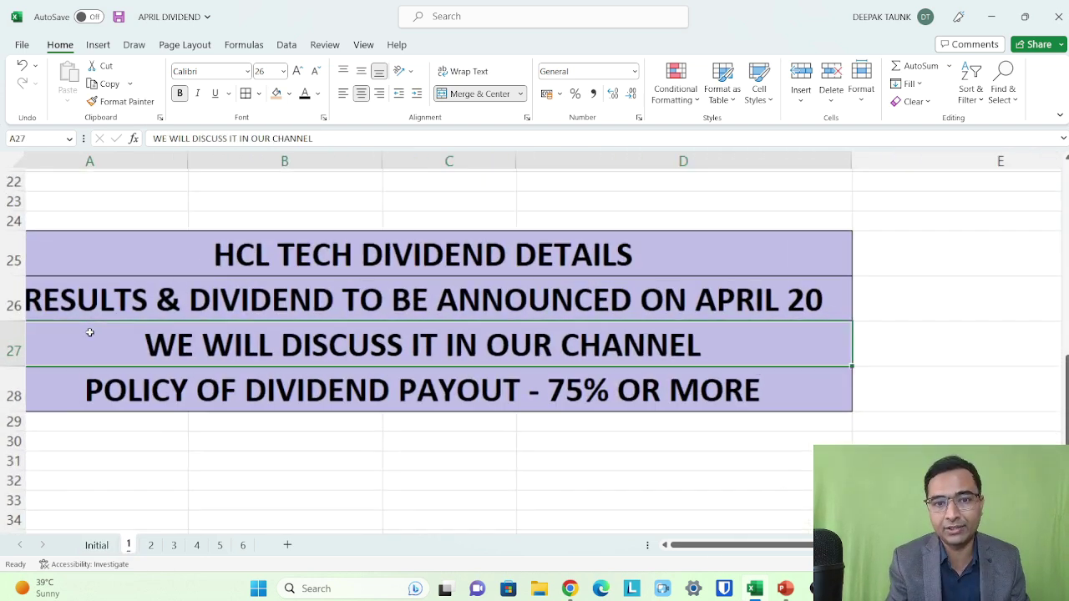
pyautogui.click(268, 253)
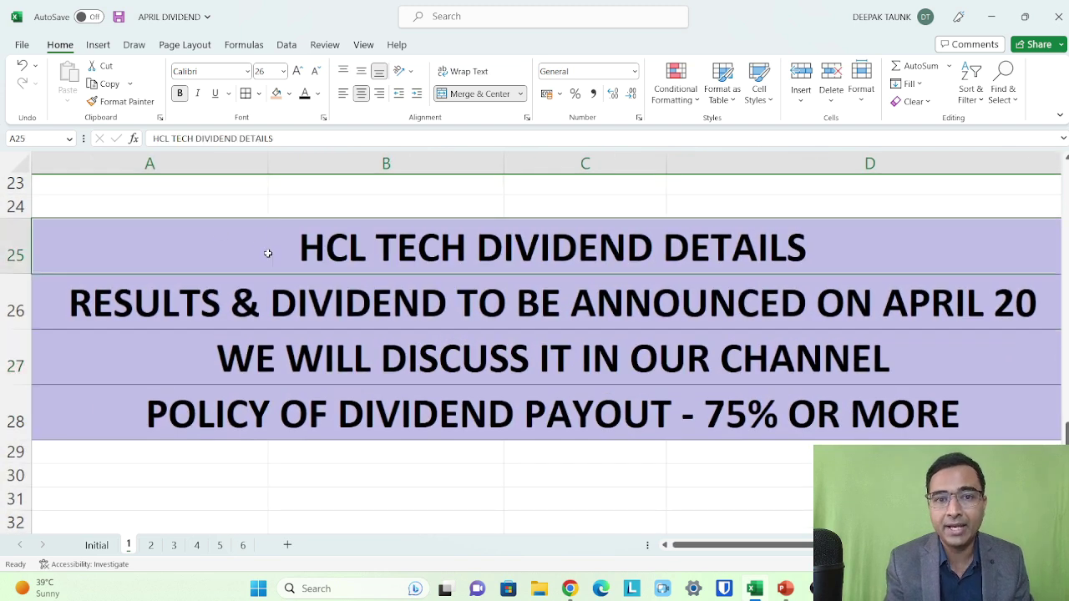
pyautogui.click(276, 92)
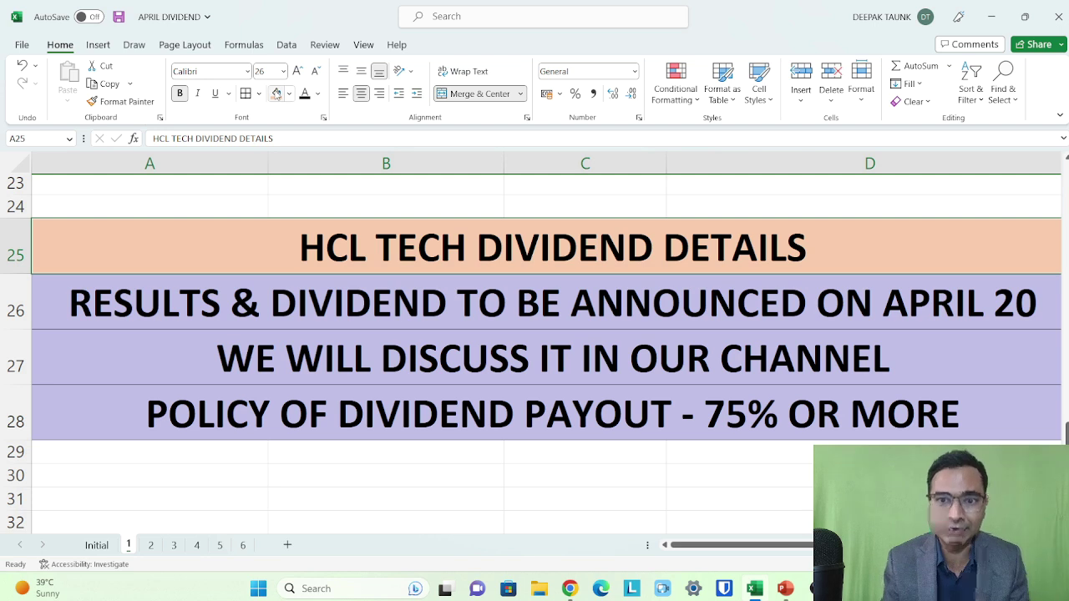
pyautogui.click(319, 313)
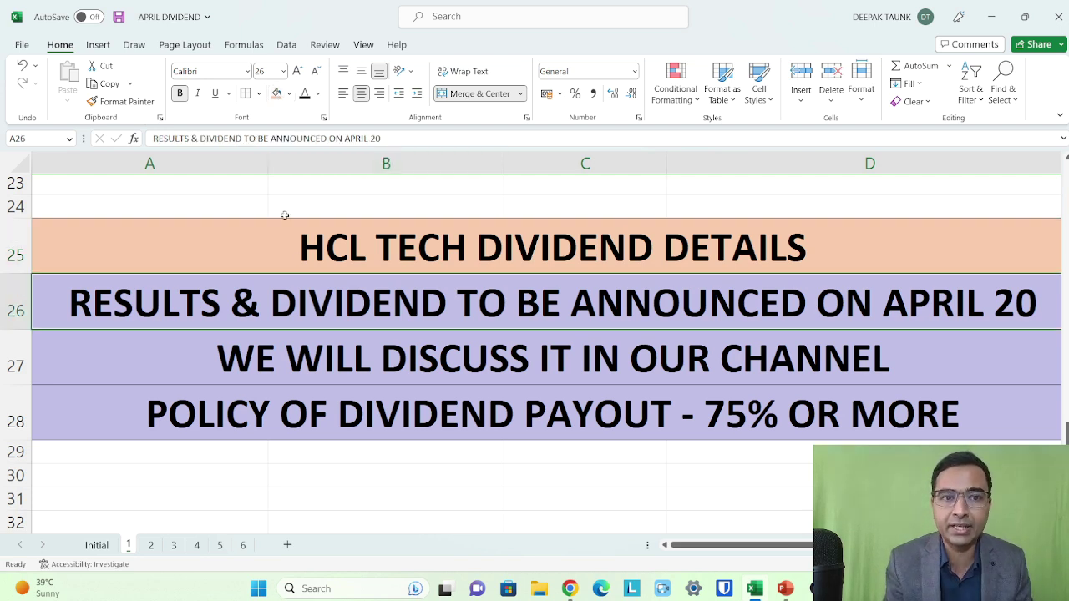
pyautogui.click(277, 94)
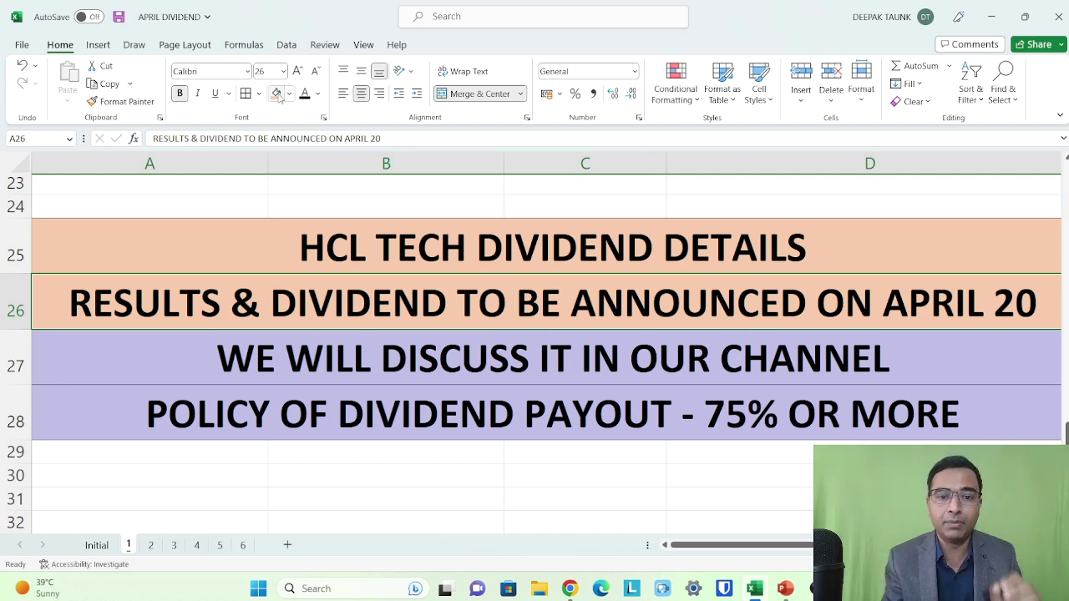
pyautogui.click(321, 418)
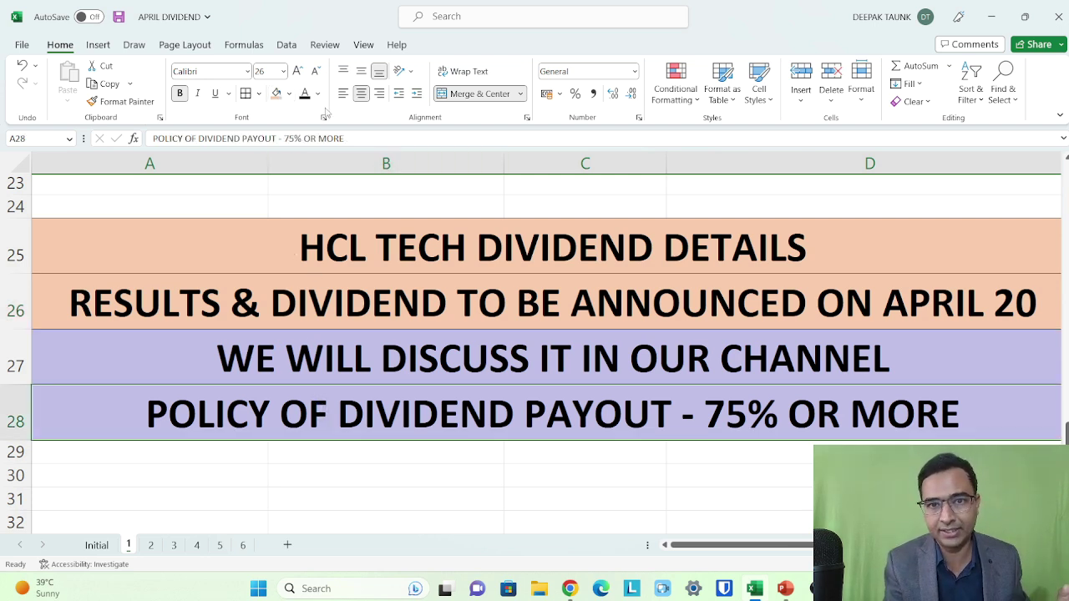
pyautogui.click(276, 96)
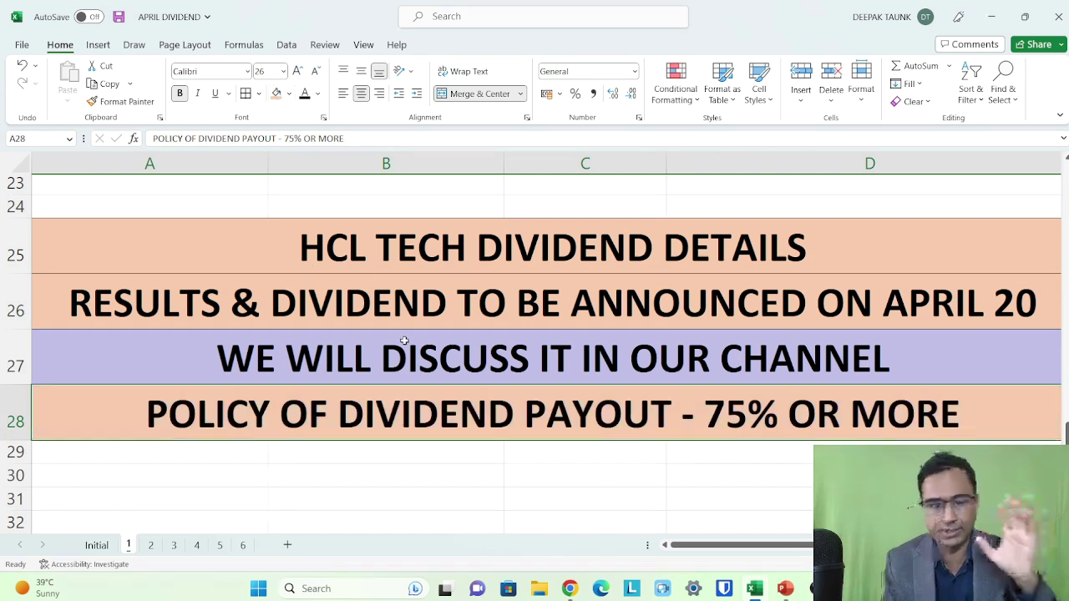
# Step: Review the HCL Tech dividend history table, switch to the Screener page in Chrome and highlight the Current Price label
pyautogui.scroll(6, 405, 340)
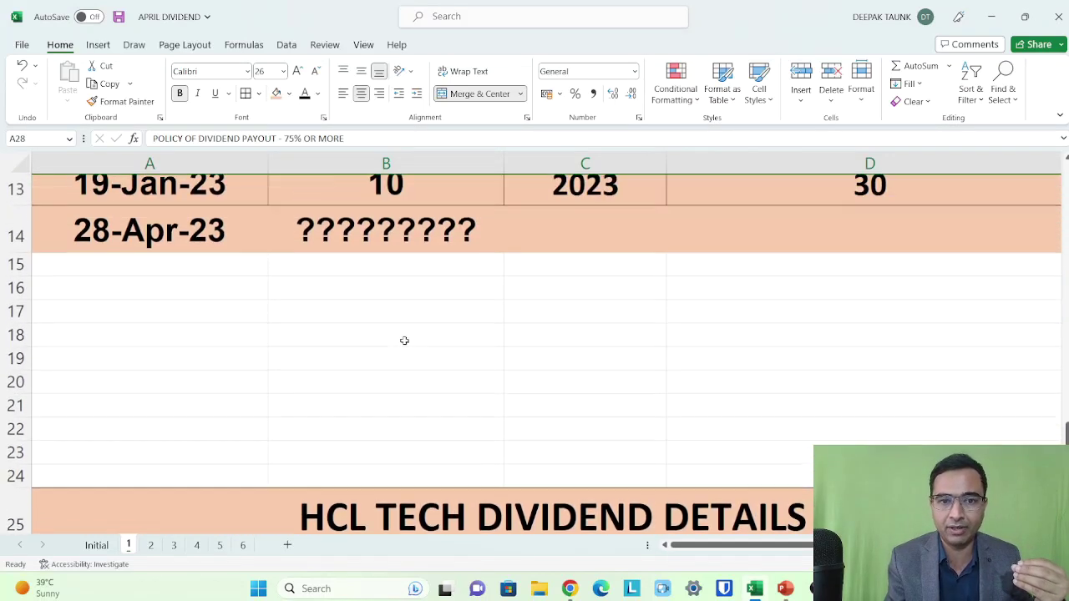
pyautogui.scroll(4, 404, 340)
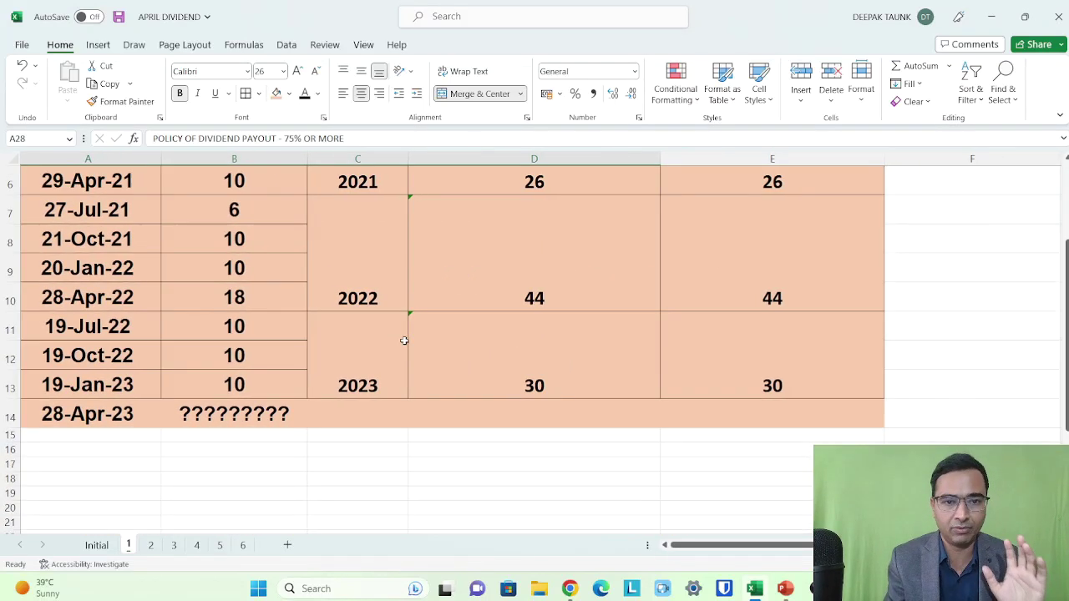
pyautogui.scroll(1, 404, 340)
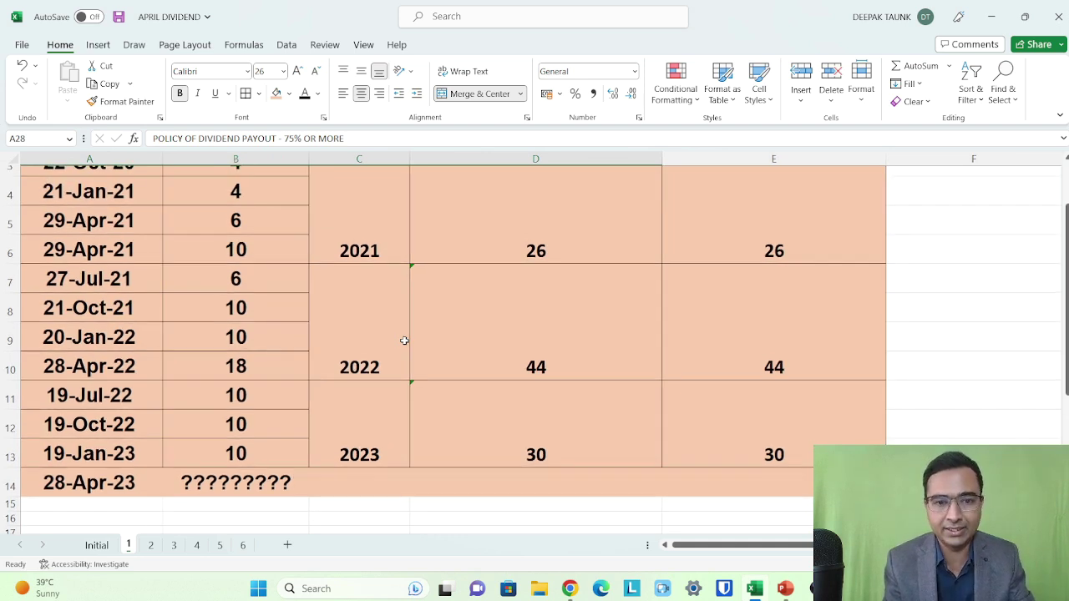
pyautogui.hotkey('alt', 'Tab')
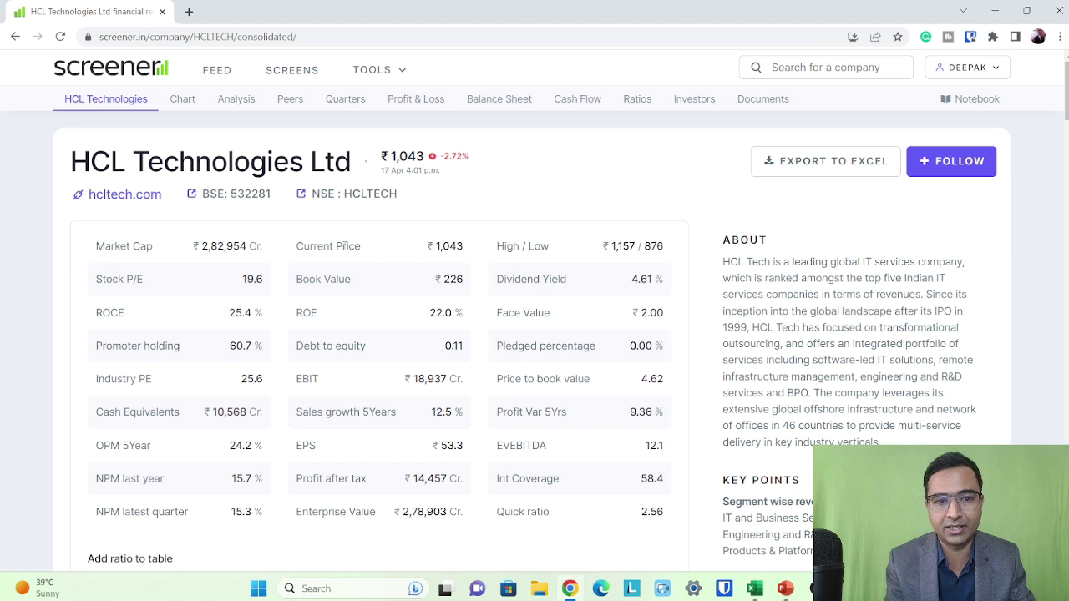
pyautogui.moveTo(291, 247); pyautogui.dragTo(361, 247)
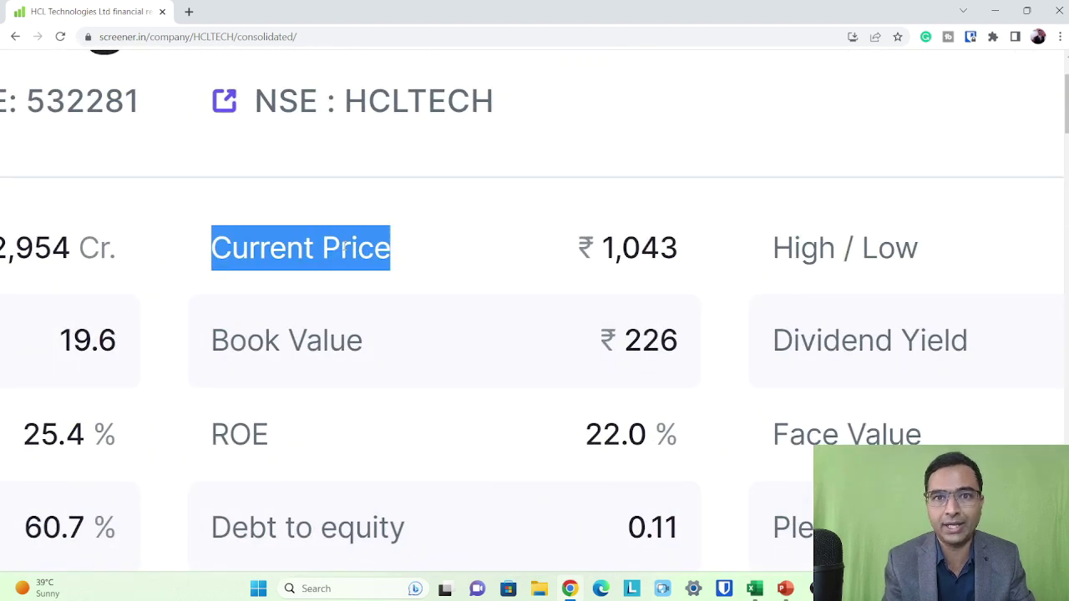
# Step: Return to the Excel workbook and enter the share price 1043 in cell F7 beside the dividend table
pyautogui.hotkey('alt', 'Tab')
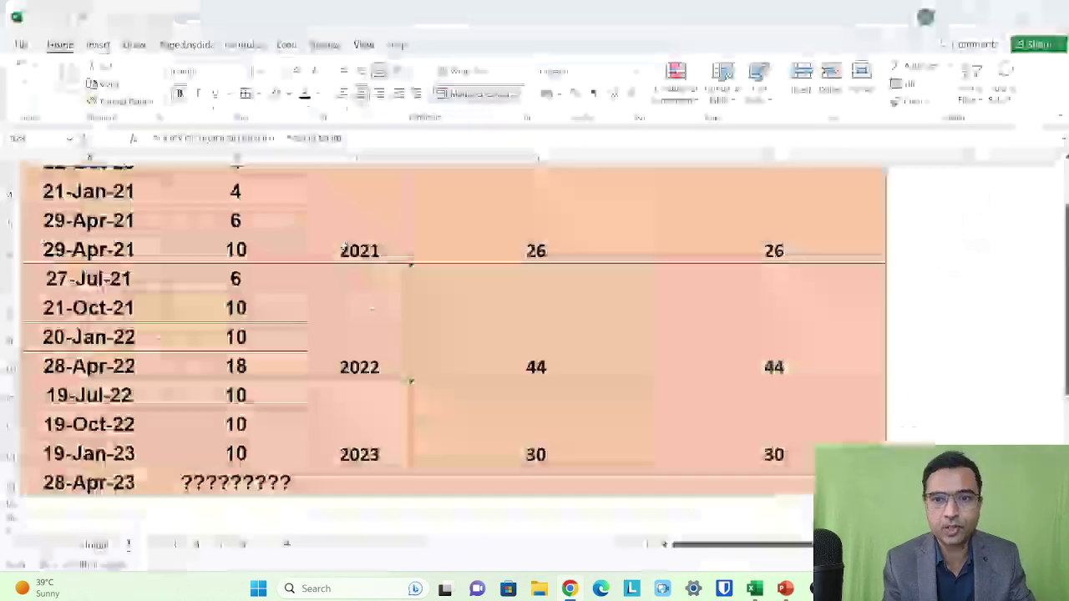
pyautogui.hscroll(3, 343, 246)
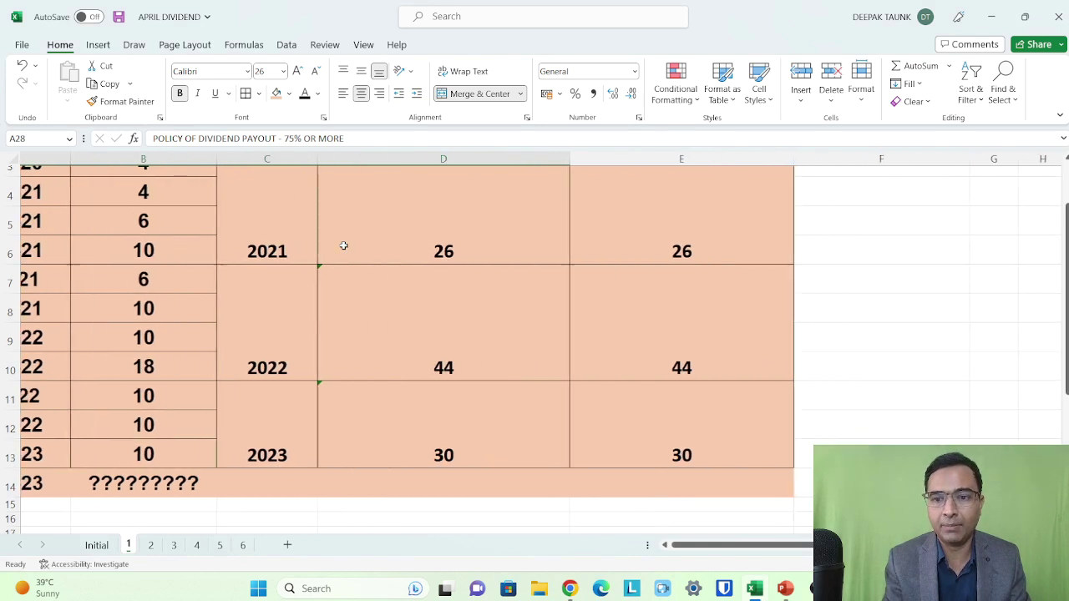
pyautogui.scroll(-1, 737, 298)
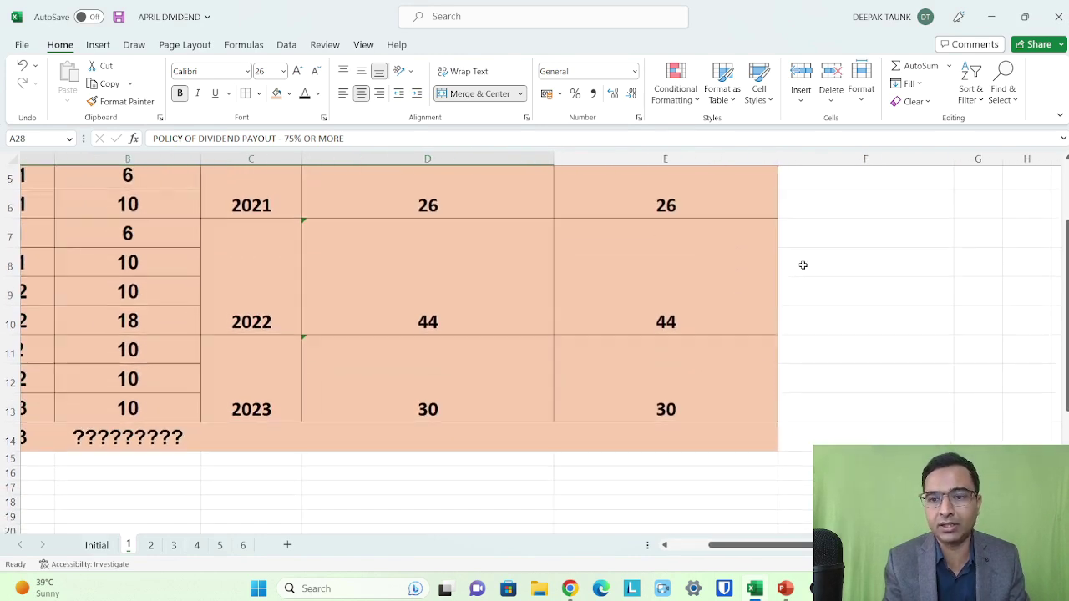
pyautogui.click(851, 234)
pyautogui.write('1043')
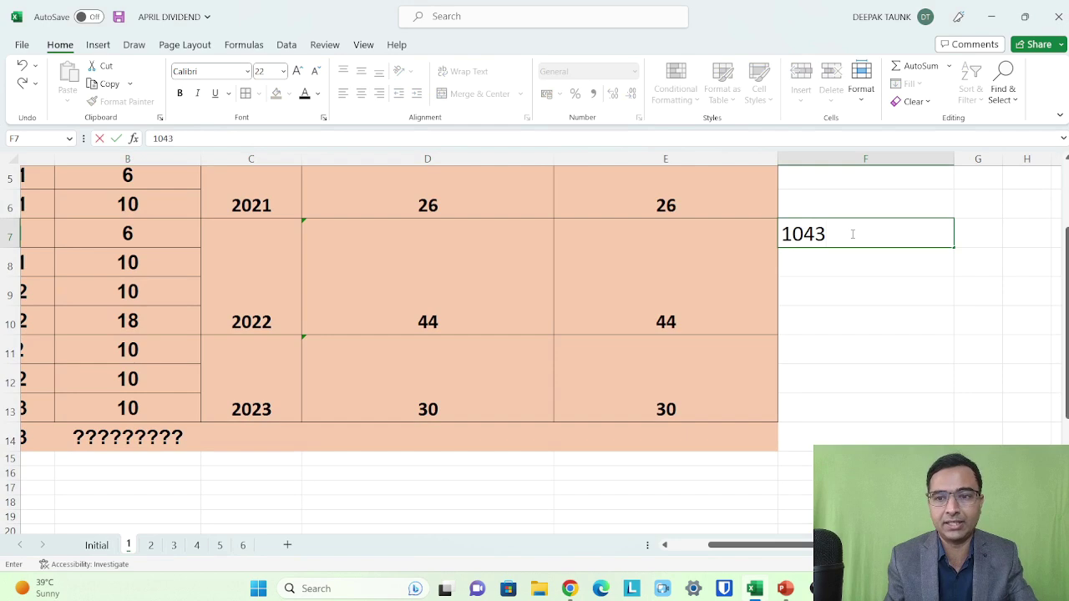
pyautogui.press('Return')
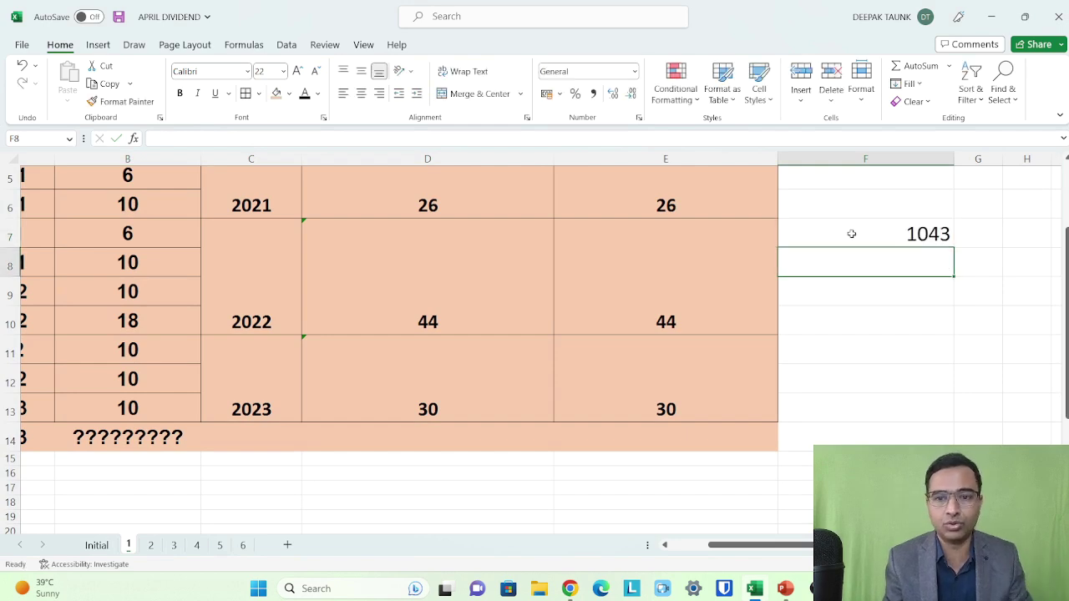
# Step: Fill the two merged 2022 dividend total cells in columns D and E with light green
pyautogui.moveTo(460, 298); pyautogui.dragTo(575, 298)
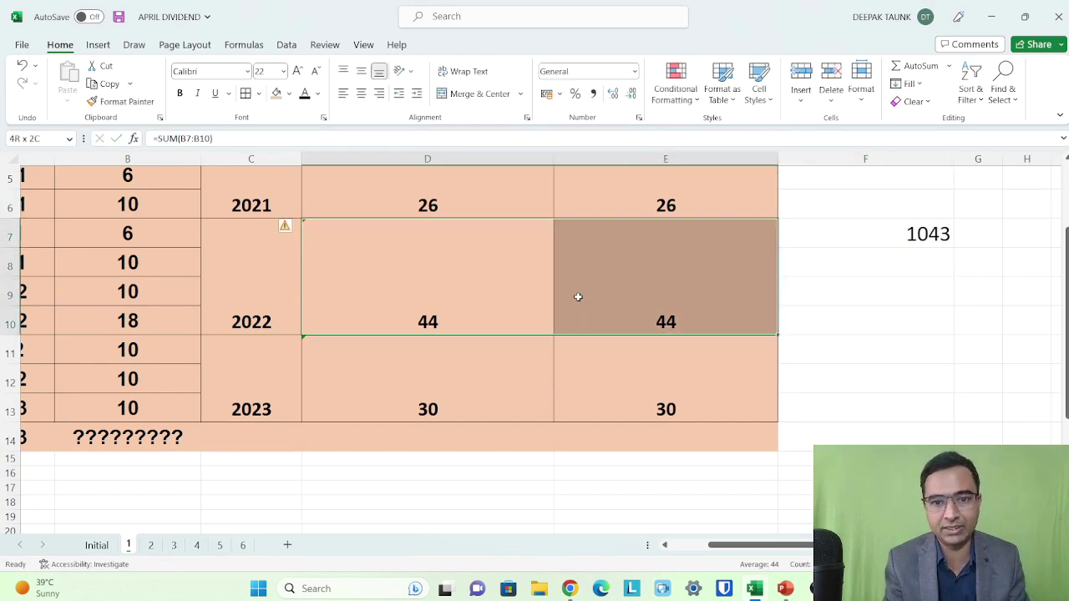
pyautogui.click(289, 94)
pyautogui.click(374, 156)
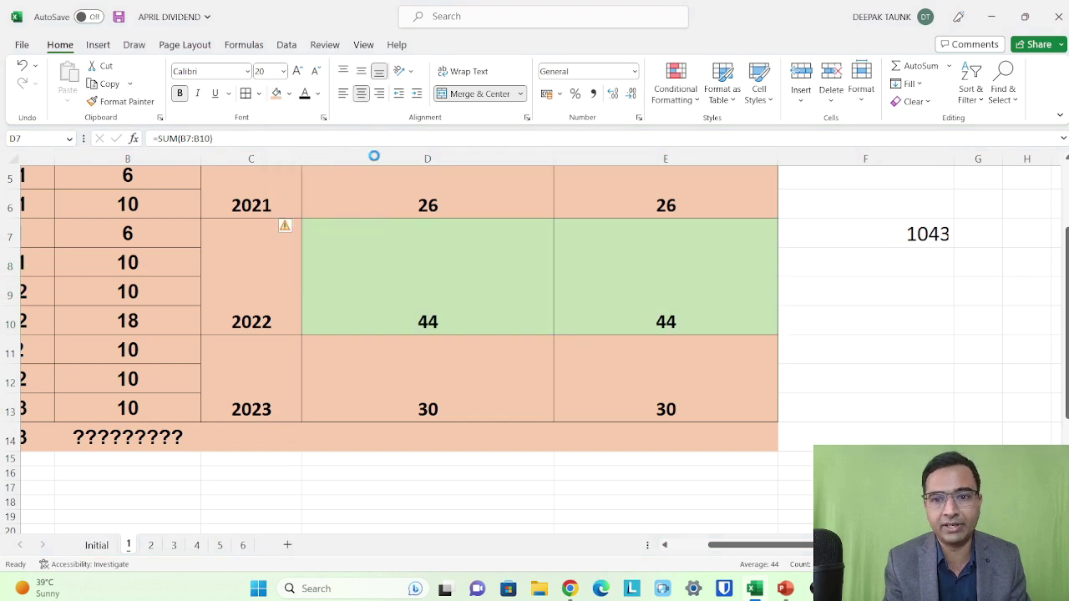
# Step: Enter the dividend 44 in F8 and calculate the dividend yield in F9 with the formula =F8/F7
pyautogui.click(875, 260)
pyautogui.write('44')
pyautogui.press('Return')
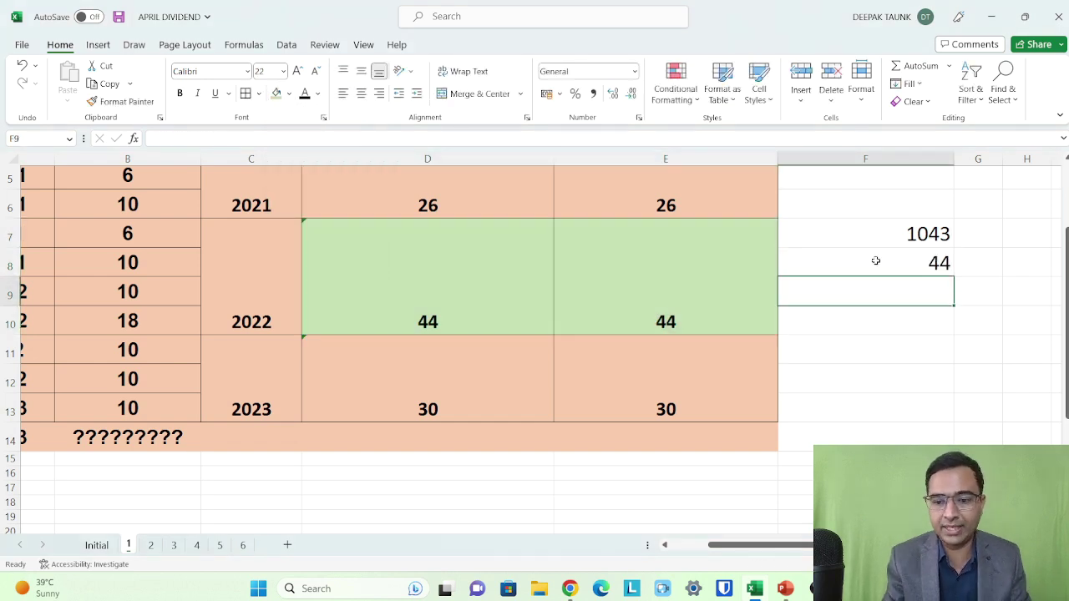
pyautogui.write('=')
pyautogui.click(875, 260)
pyautogui.write('/')
pyautogui.press('Up')
pyautogui.press('Up')
pyautogui.press('Return')
pyautogui.press('Up')
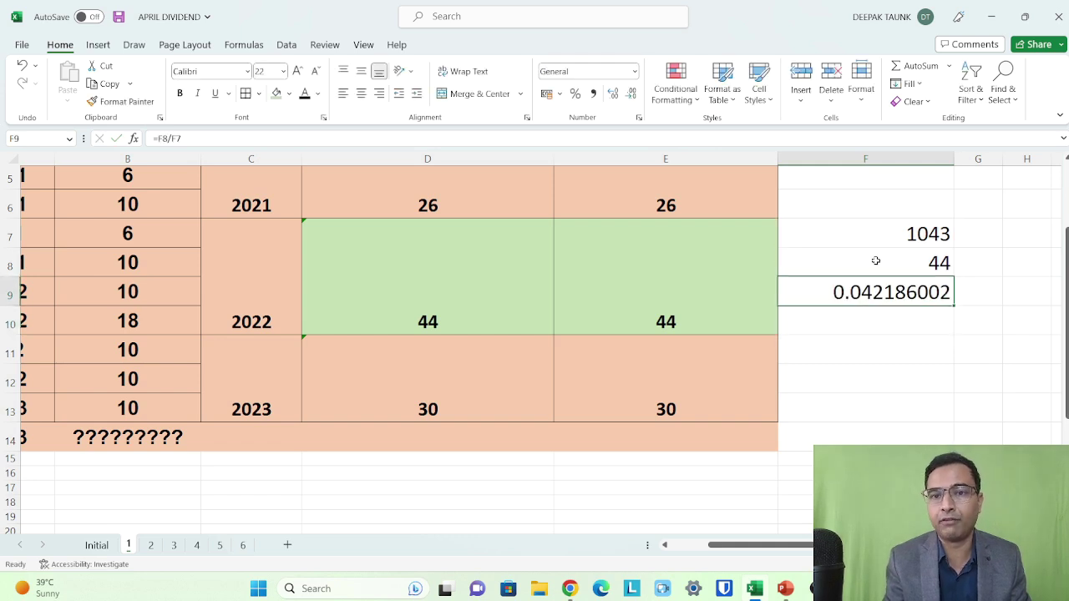
# Step: Format the yield in F9 as a bold percentage with one decimal place
pyautogui.click(575, 94)
pyautogui.click(613, 93)
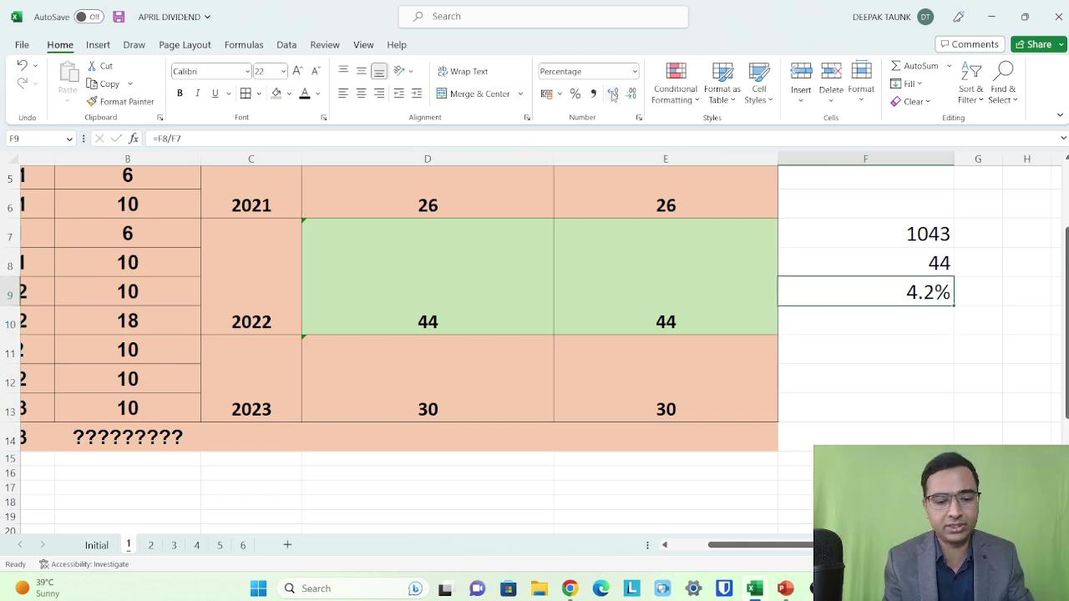
pyautogui.hotkey('ctrl', 'b')
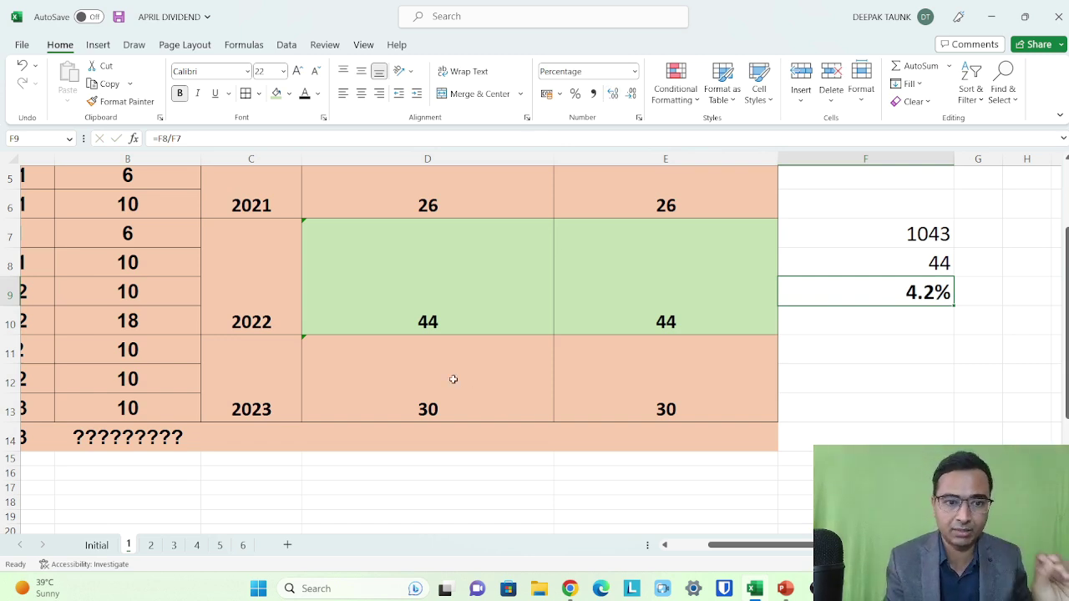
# Step: Fill the dates and amounts of the 19-Jul-22, 19-Oct-22 and 19-Jan-23 dividends (A11:B13) with light green
pyautogui.scroll(-1, 454, 379)
pyautogui.hscroll(-2, 454, 379)
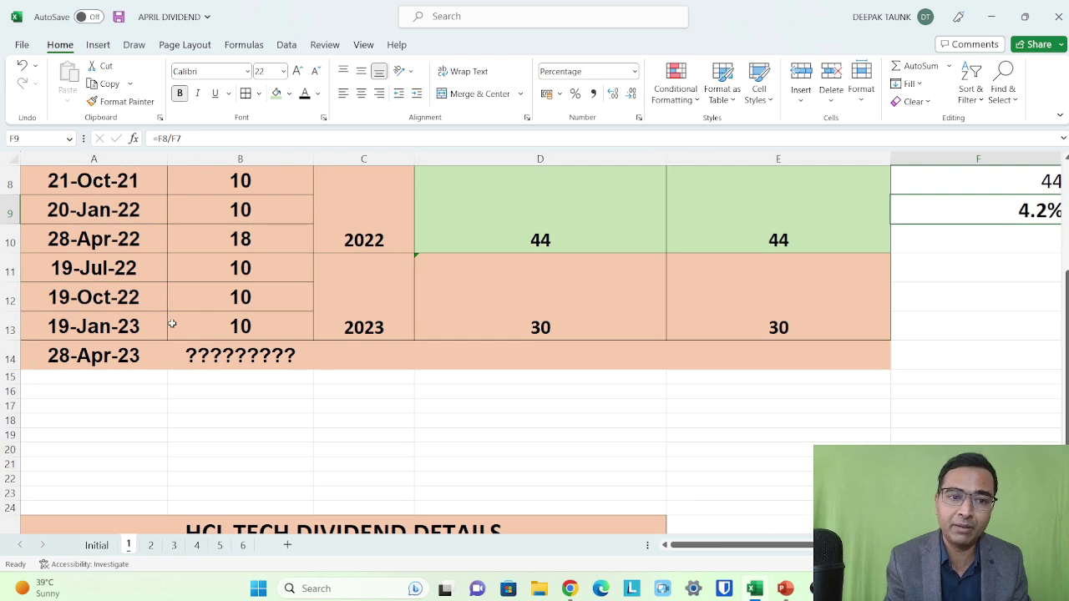
pyautogui.keyDown('ctrl'); pyautogui.scroll(5, 171, 323); pyautogui.keyUp('ctrl')
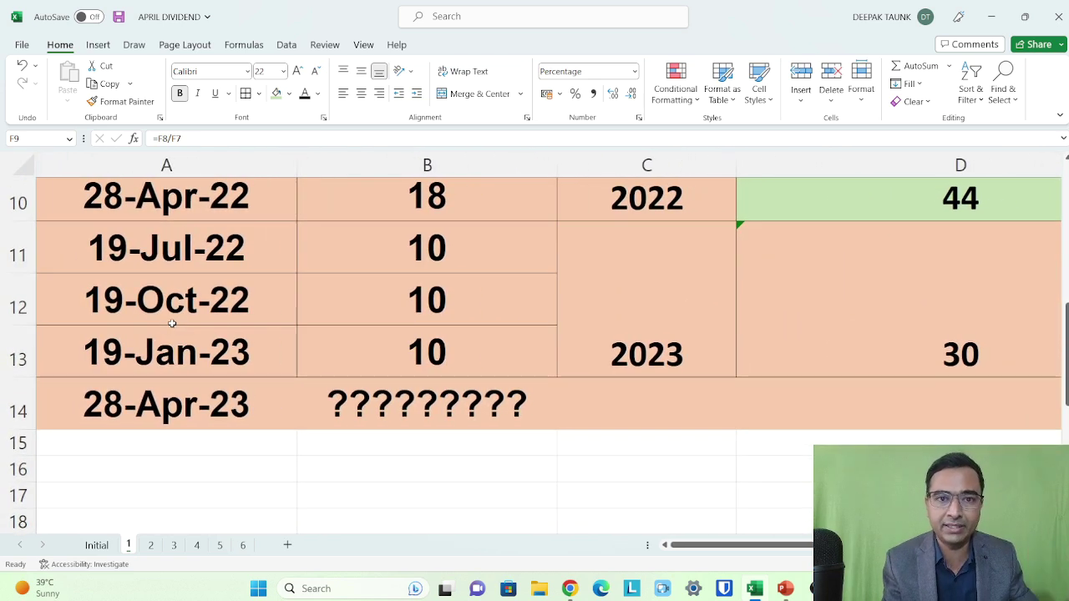
pyautogui.moveTo(194, 249); pyautogui.dragTo(317, 252)
pyautogui.click(276, 93)
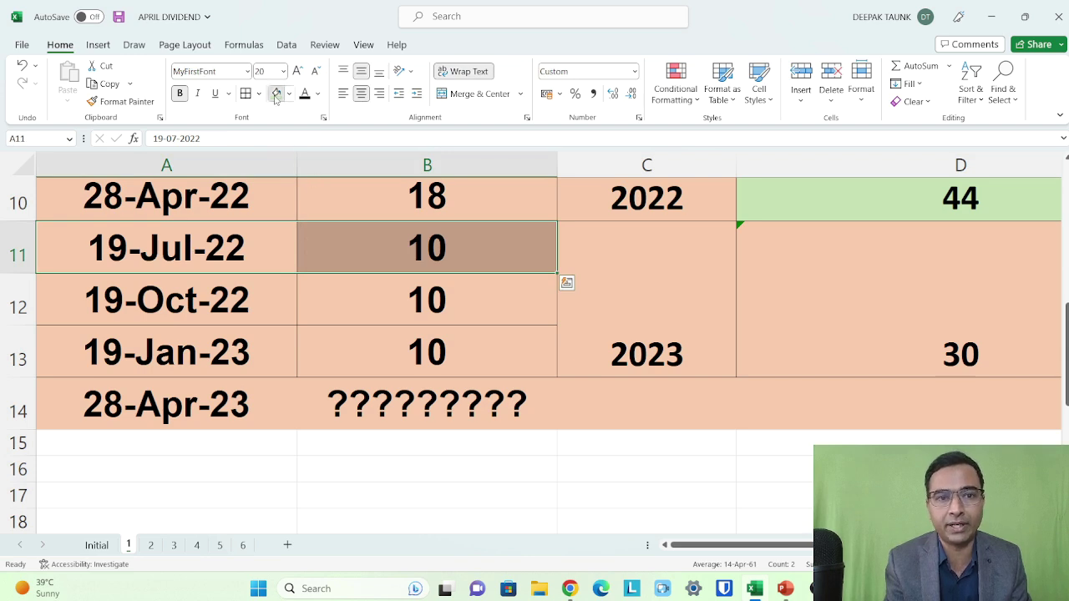
pyautogui.moveTo(248, 303); pyautogui.dragTo(356, 300)
pyautogui.click(275, 94)
pyautogui.moveTo(228, 347); pyautogui.dragTo(381, 349)
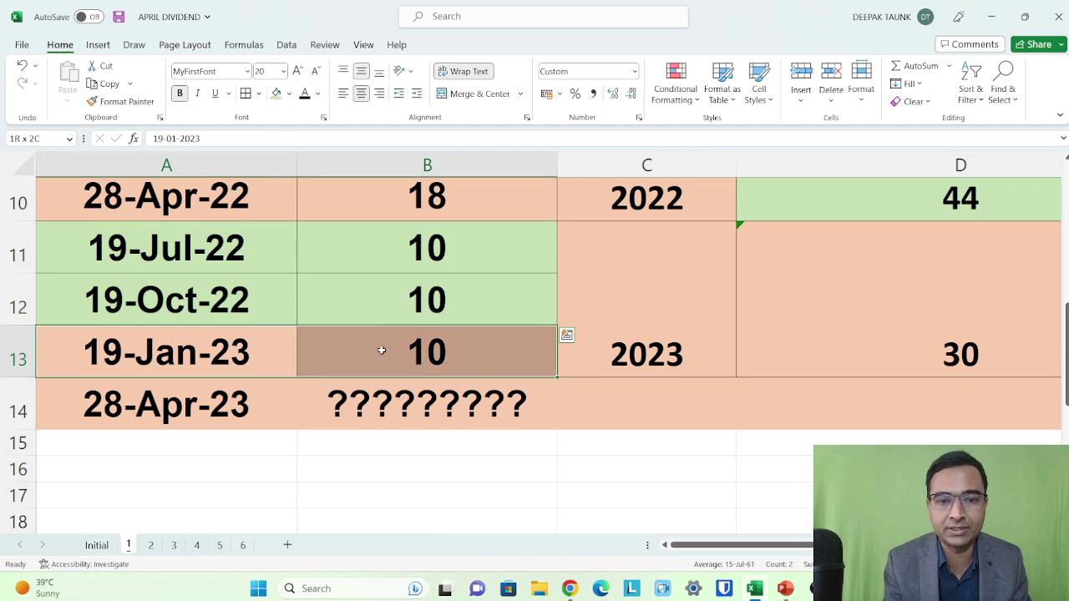
pyautogui.click(275, 93)
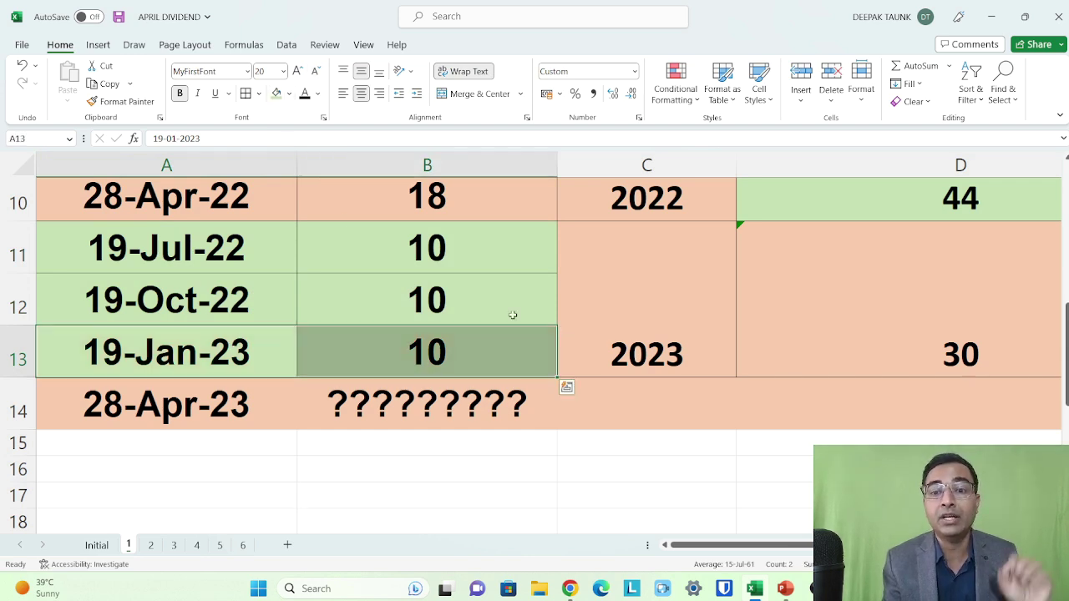
# Step: Fill the merged 2023 dividend total cell in column D with light green
pyautogui.hscroll(3, 501, 320)
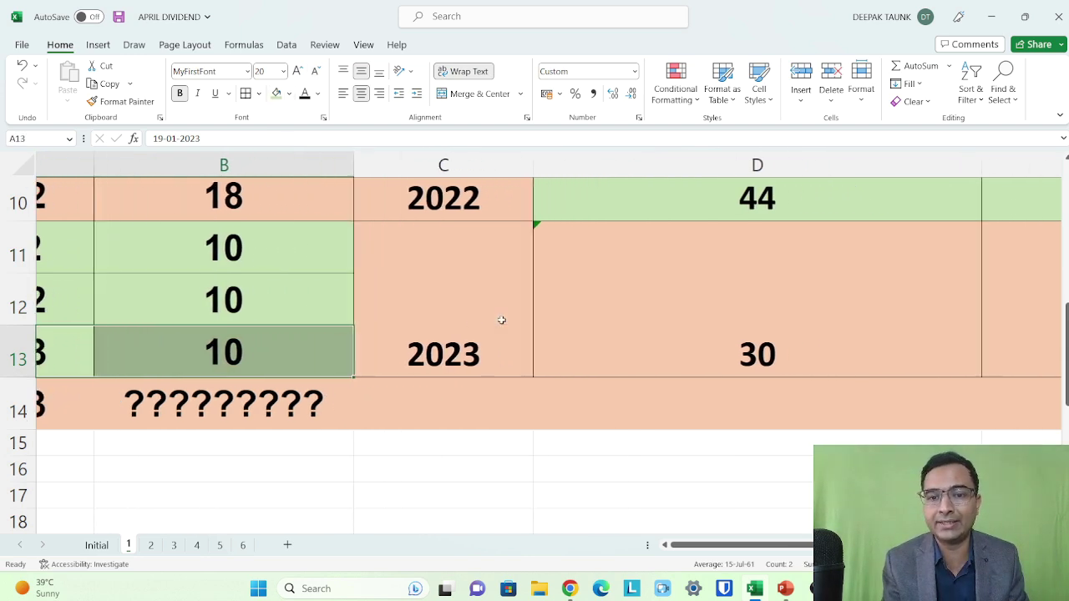
pyautogui.click(677, 301)
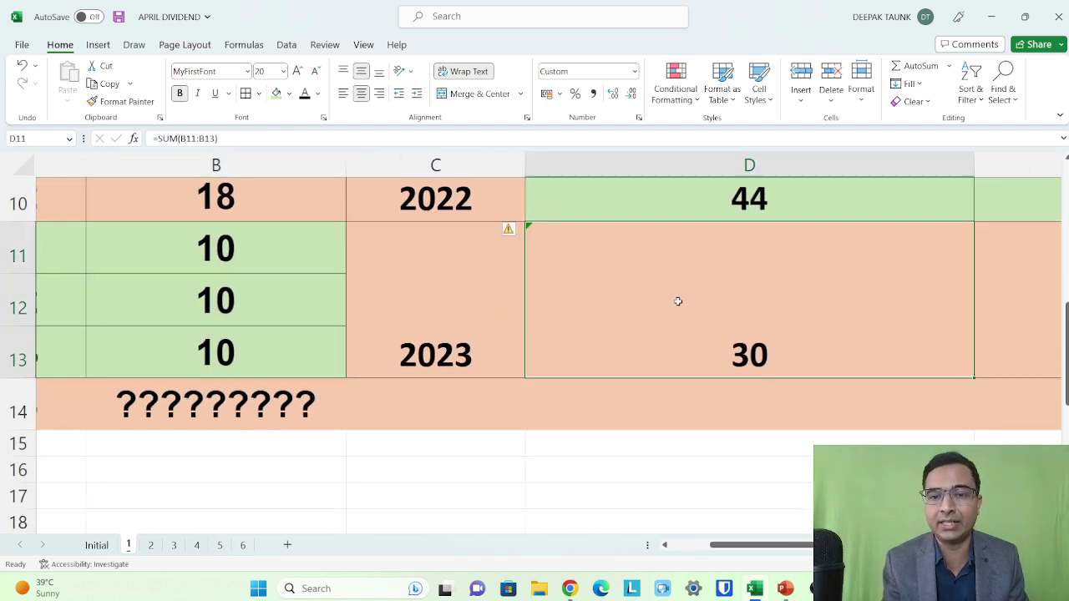
pyautogui.click(277, 94)
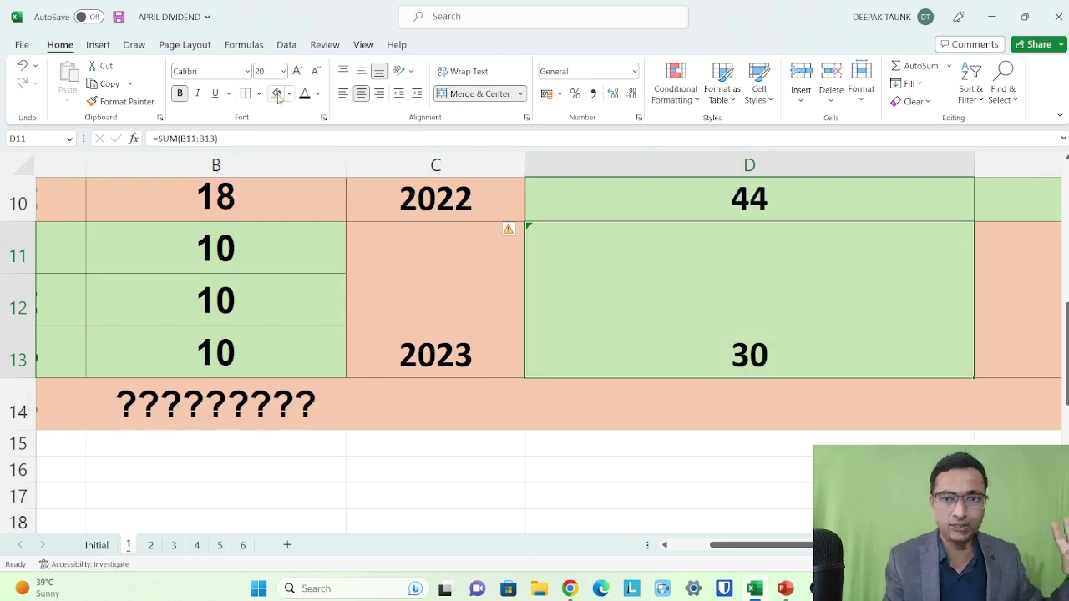
# Step: Select the 28-Apr-23 ex-date and its undeclared amount in A14:B14 to point out the upcoming dividend
pyautogui.scroll(-2, 666, 272)
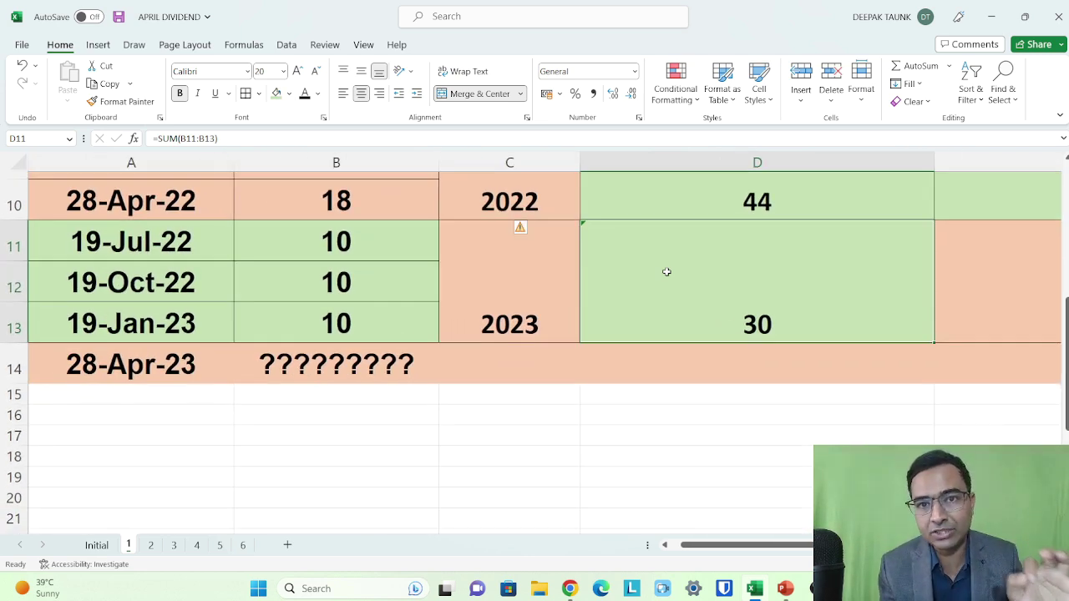
pyautogui.click(222, 362)
pyautogui.moveTo(223, 362)
pyautogui.mouseDown()
pyautogui.moveTo(322, 363)
pyautogui.moveTo(321, 373)
pyautogui.mouseUp()
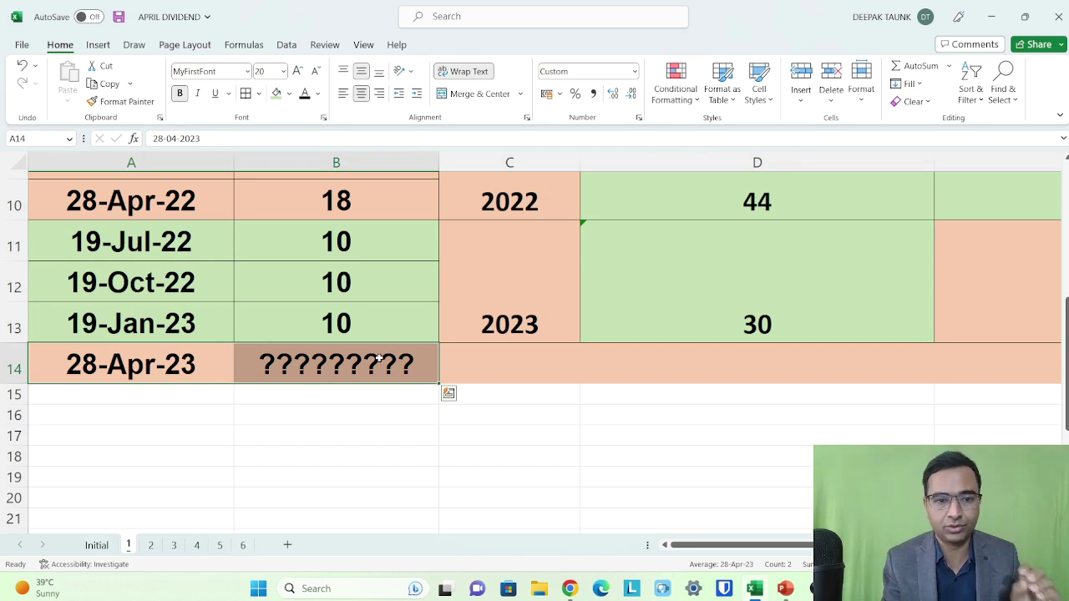
pyautogui.hscroll(5, 378, 357)
# Step: On sheet 2, fill the merged row "RESULTS & DIVIDEND TO BE ANNOUNCED ON APRIL 25" with light green
pyautogui.hotkey('ctrl', 'pagedown')
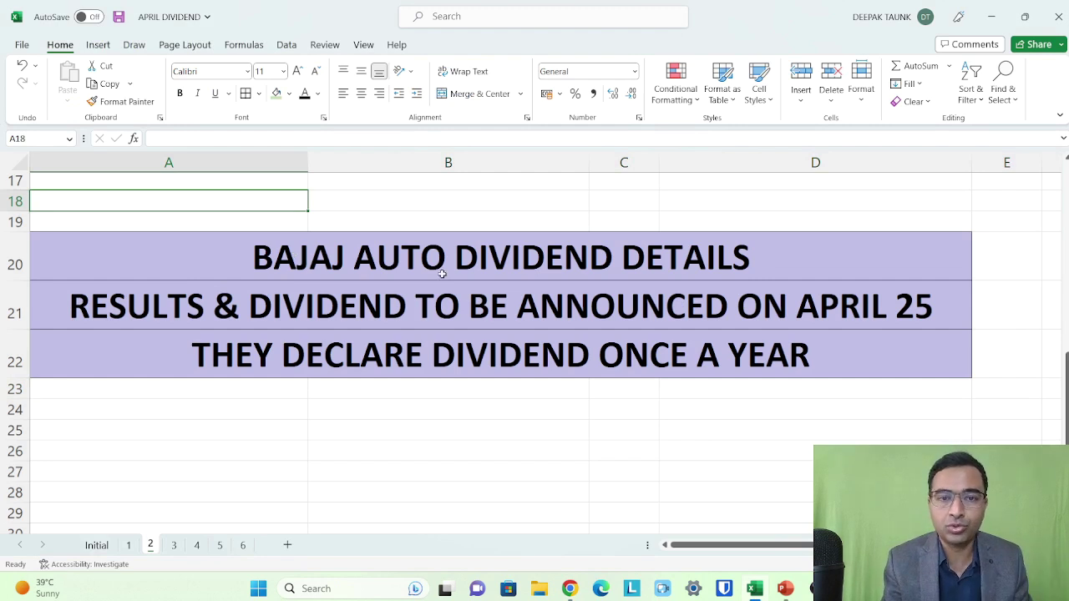
pyautogui.press('Down')
pyautogui.press('Right')
pyautogui.scroll(-1, 442, 273)
pyautogui.scroll(-4, 442, 273)
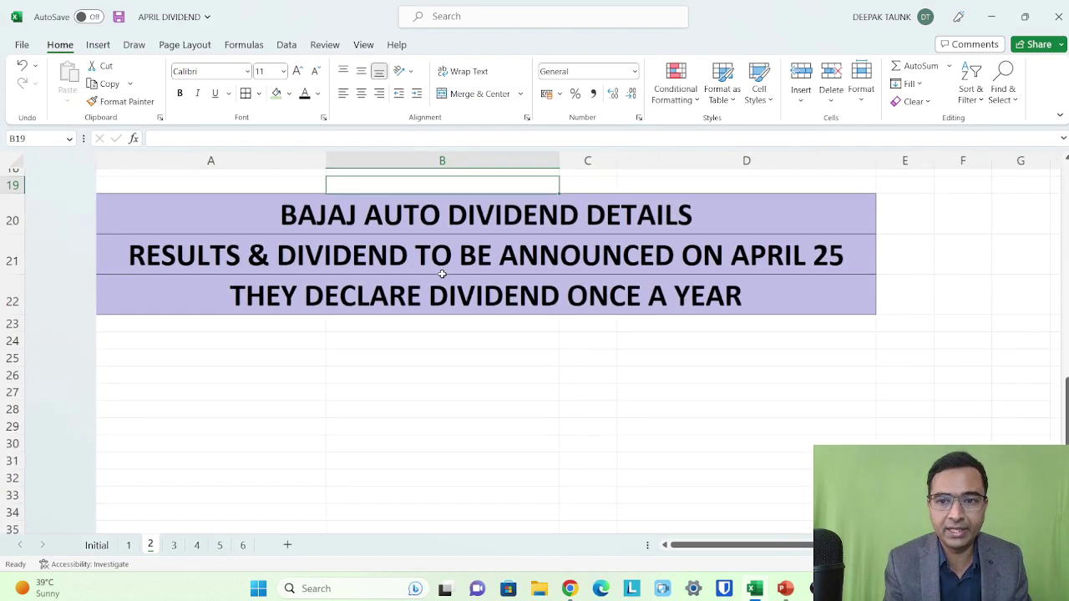
pyautogui.click(410, 266)
pyautogui.click(275, 93)
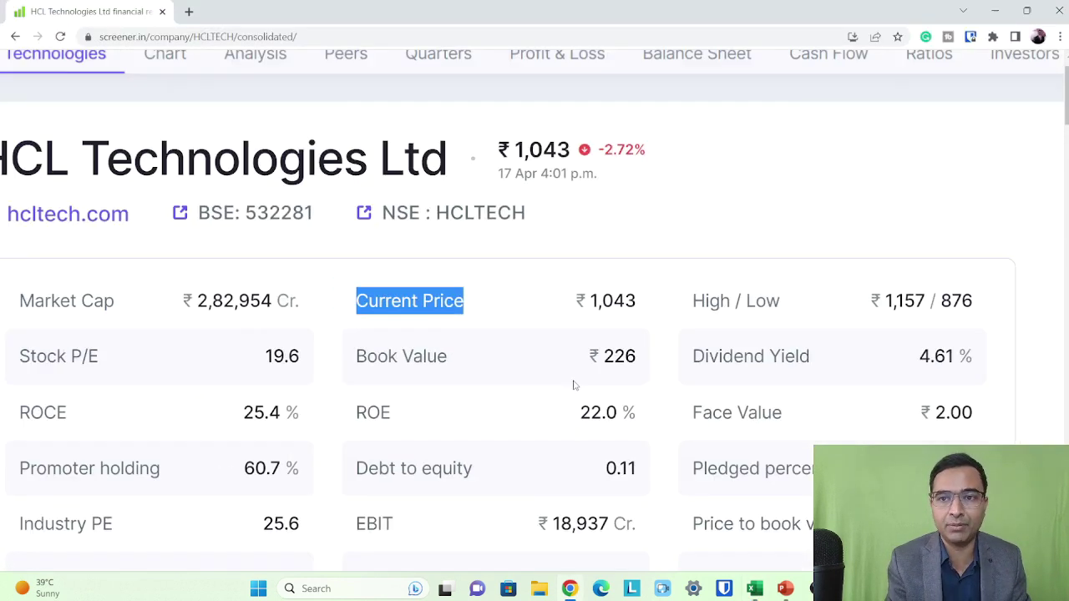
# Step: Look up Bajaj Auto Ltd on the Screener site in Chrome and highlight its Current Price entry
pyautogui.click(573, 383)
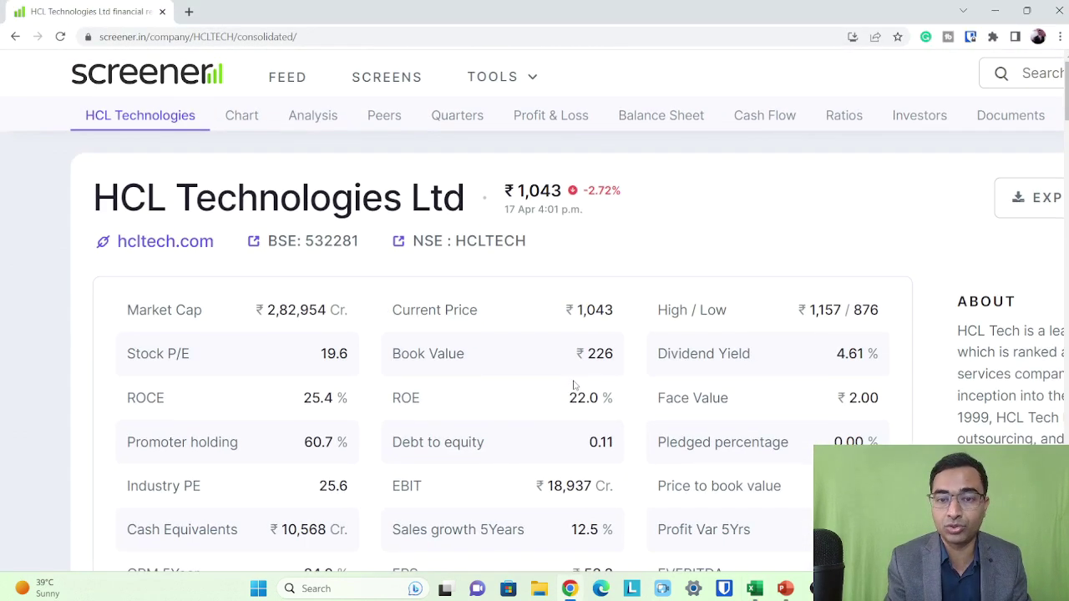
pyautogui.hotkey('ctrl', '-')
pyautogui.write('BAJAJ AU')
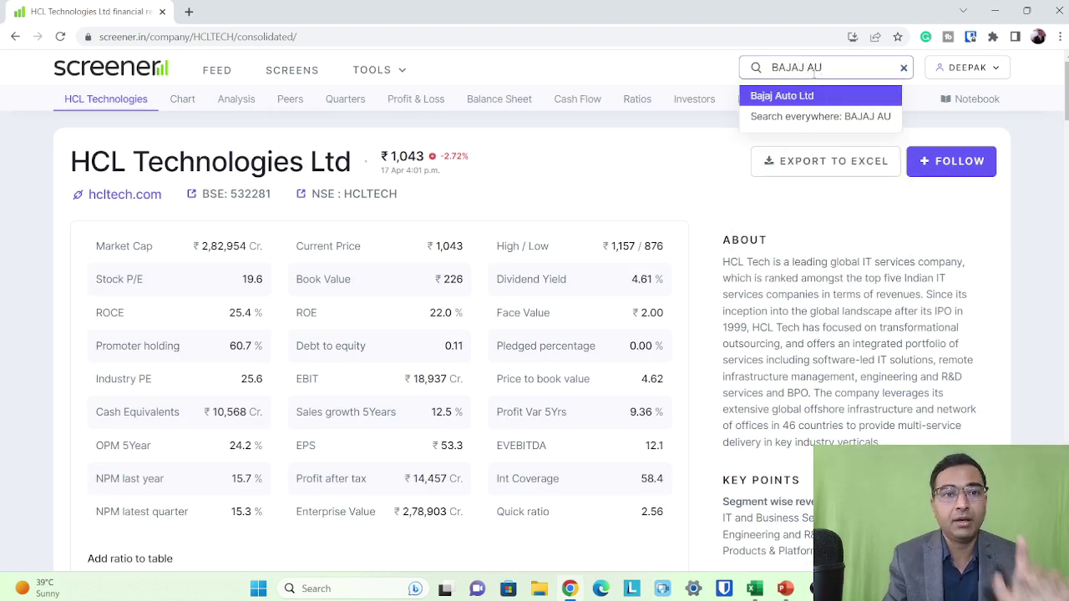
pyautogui.press('Return')
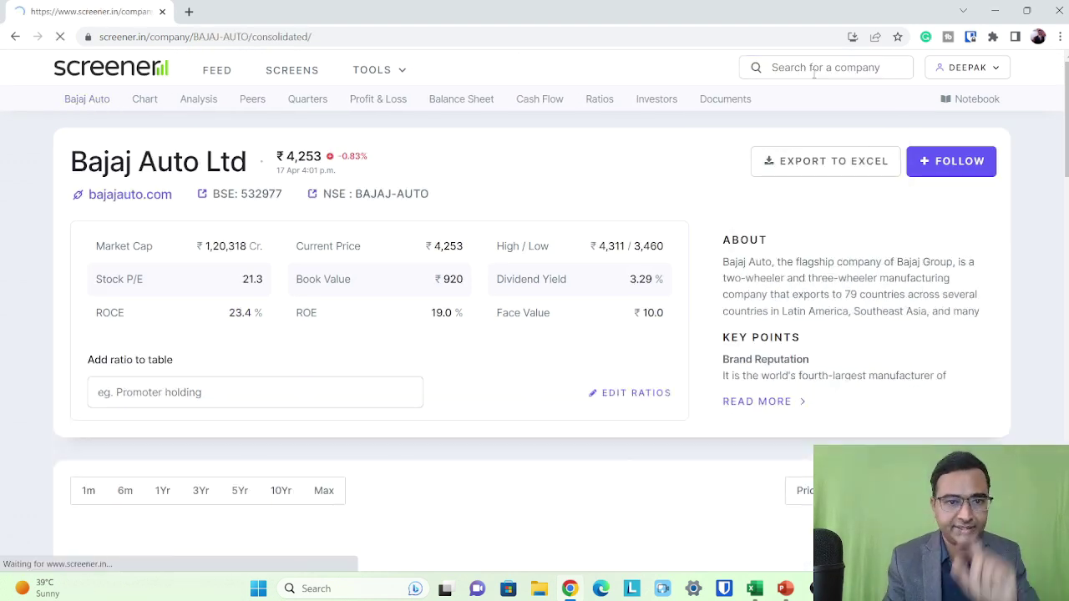
pyautogui.tripleClick(339, 246)
pyautogui.scroll(5, 339, 248)
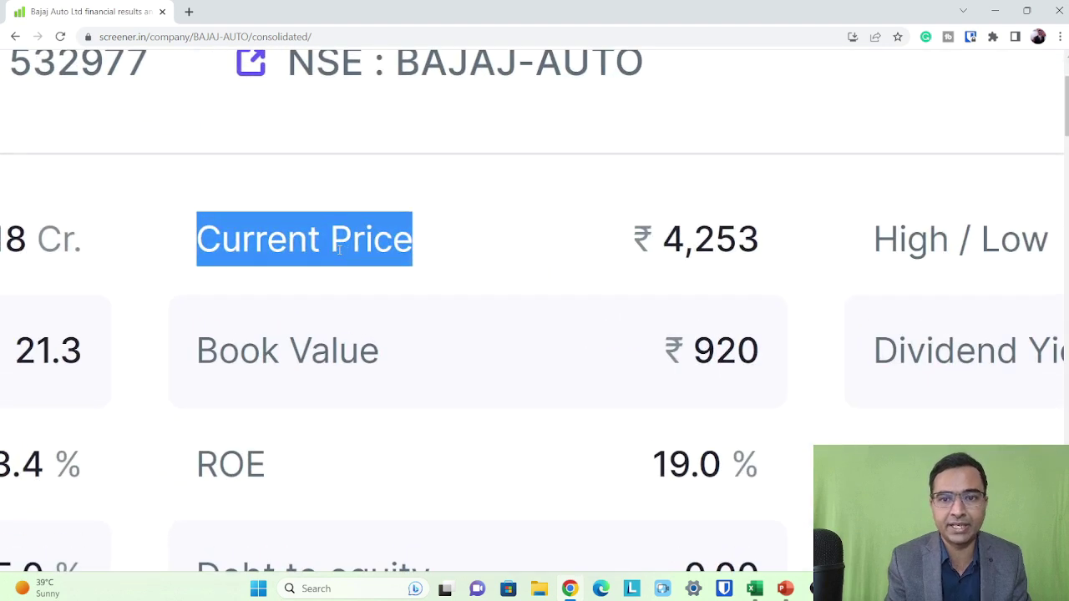
# Step: Switch back to Excel, widen column C on sheet 2 and enter the share price 4253 in D2
pyautogui.hotkey('alt', 'Tab')
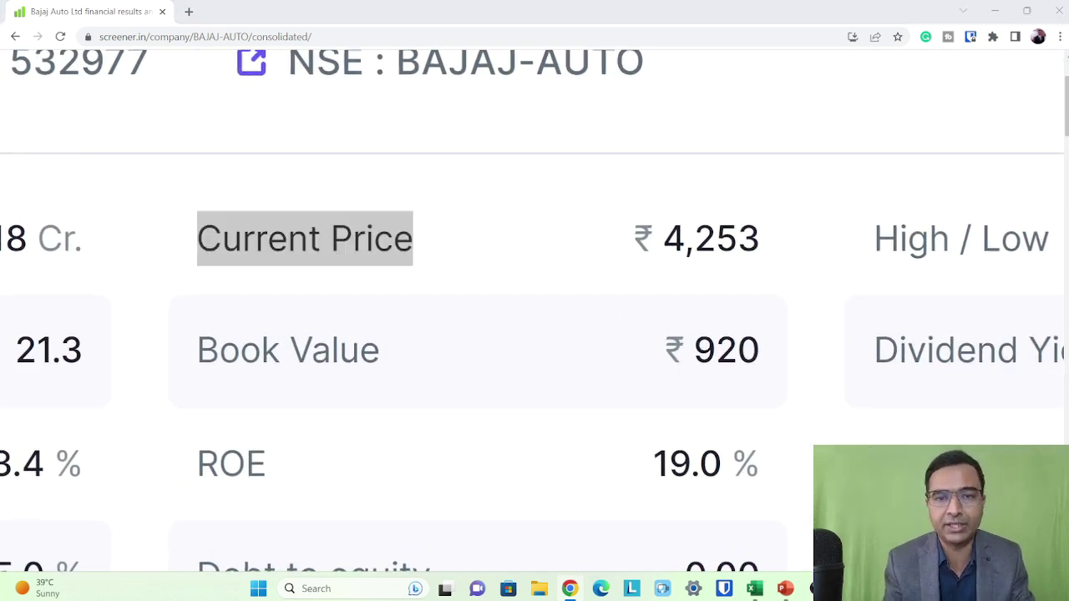
pyautogui.scroll(6, 338, 248)
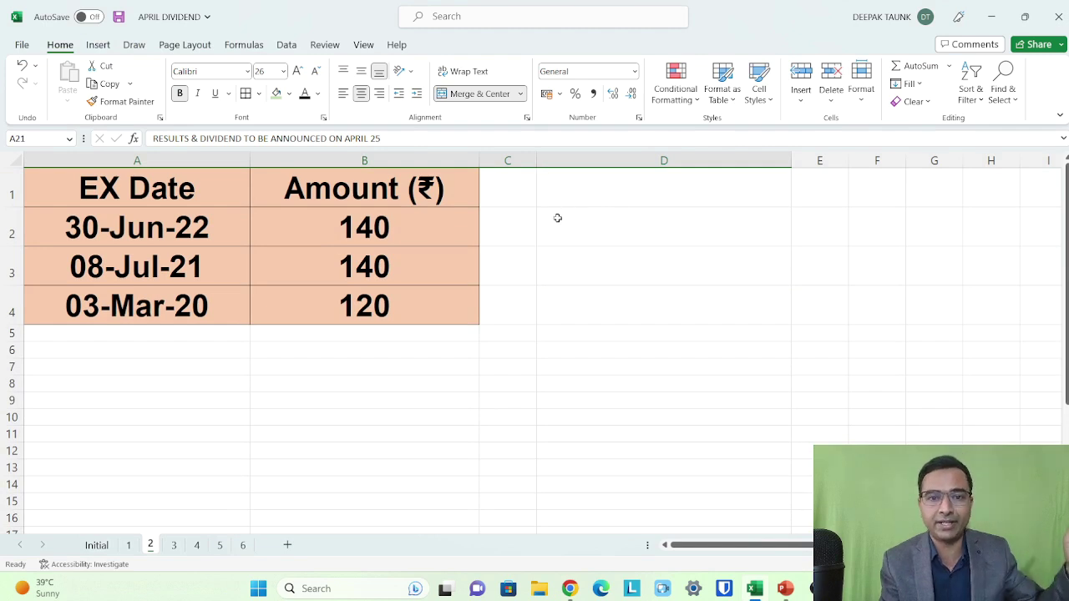
pyautogui.moveTo(536, 160); pyautogui.dragTo(638, 161)
pyautogui.click(668, 239)
pyautogui.write('4253')
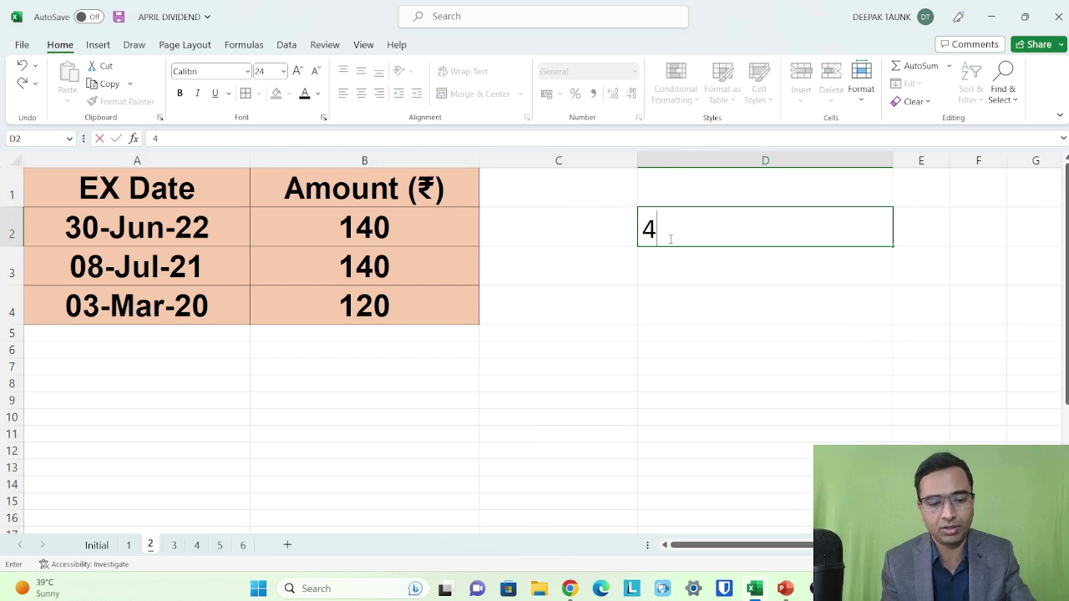
pyautogui.press('Return')
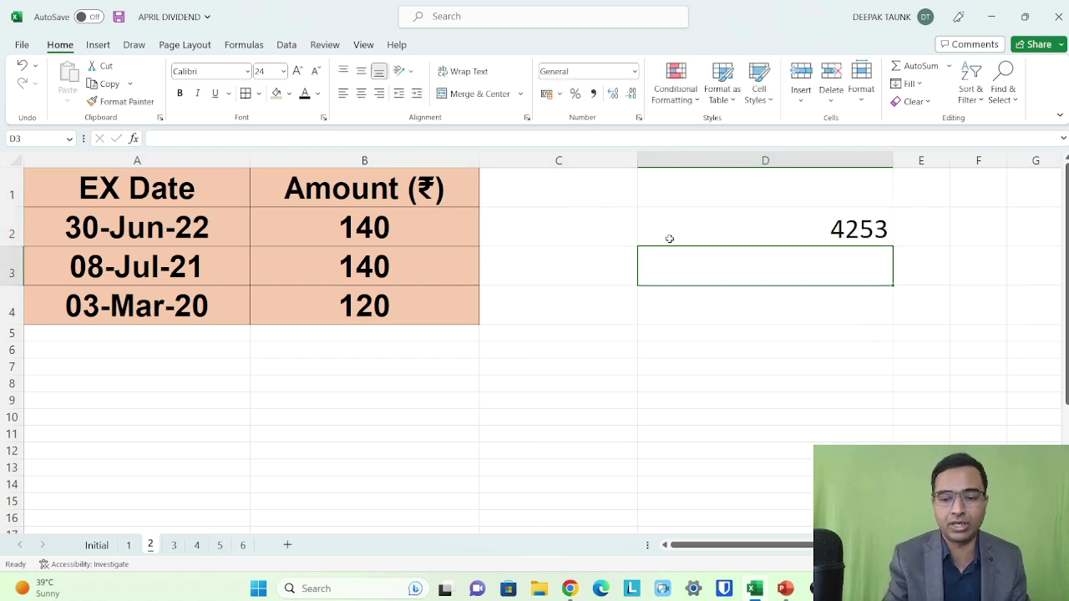
# Step: Calculate Bajaj Auto's dividend yield in D3 with the formula =B2/D2
pyautogui.write('=')
pyautogui.click(396, 228)
pyautogui.write('/')
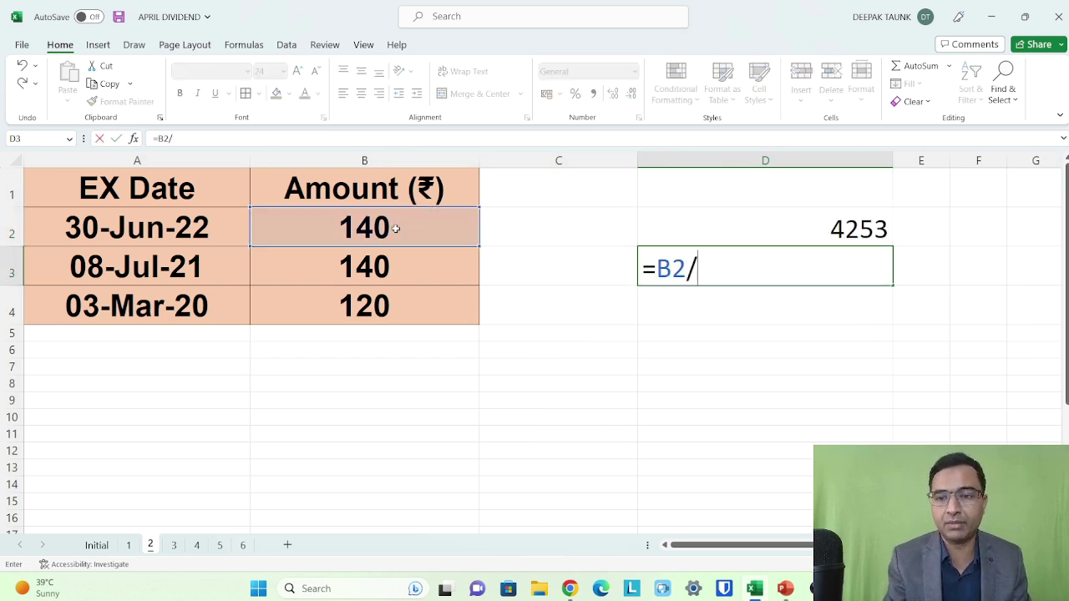
pyautogui.click(679, 216)
pyautogui.press('Return')
# Step: Format the yield in D3 as a bold percentage with two decimal places
pyautogui.press('Up')
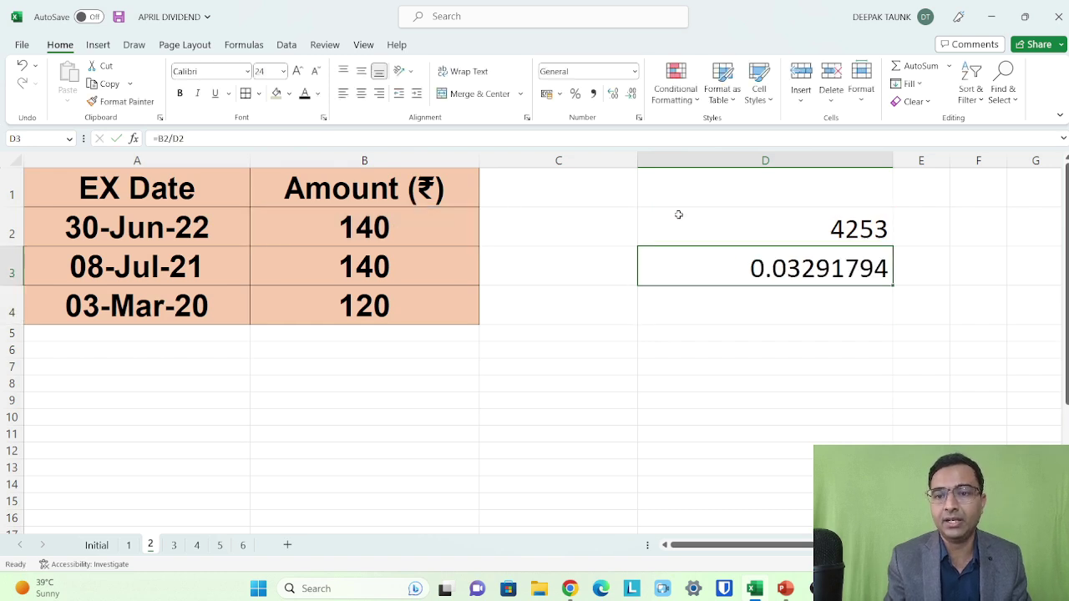
pyautogui.click(575, 94)
pyautogui.click(613, 97)
pyautogui.click(613, 97)
pyautogui.click(612, 97)
pyautogui.hotkey('ctrl', 'b')
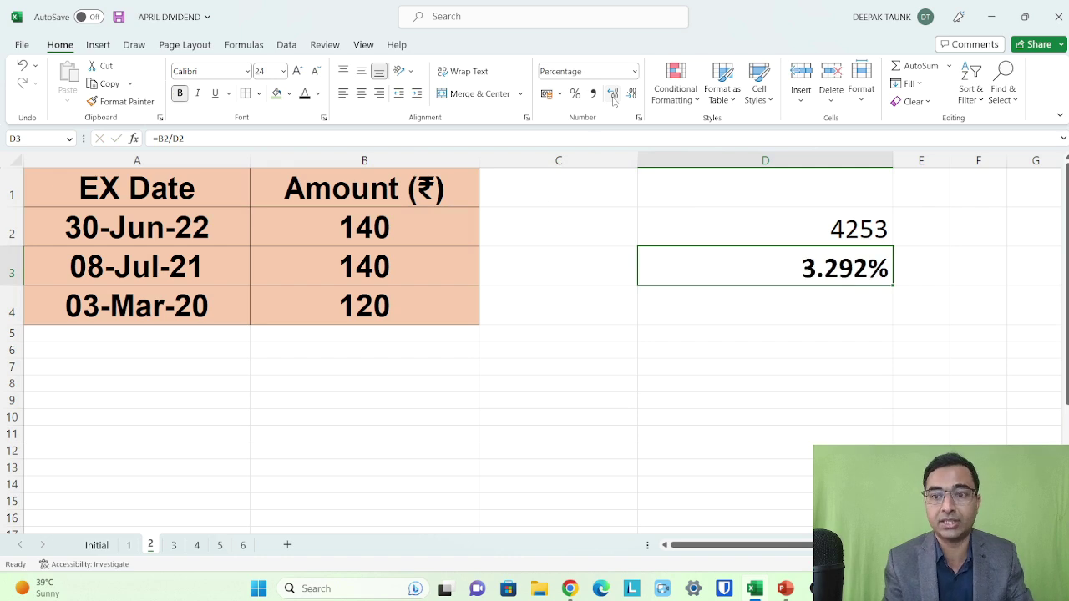
pyautogui.click(632, 95)
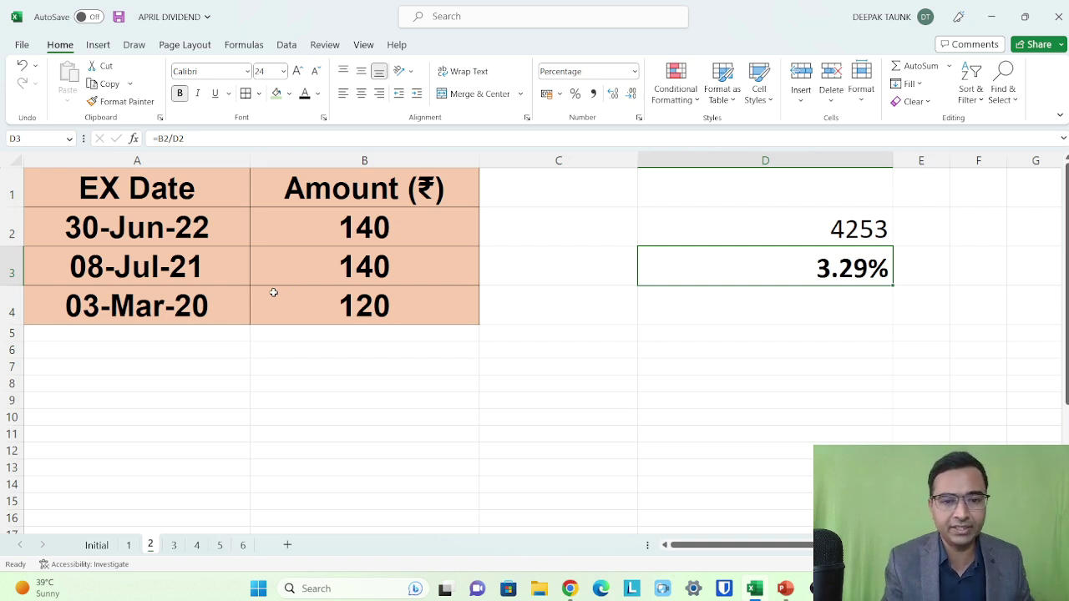
# Step: Fill the three Bajaj Auto dividend amounts in B2:B4 with light green
pyautogui.scroll(-6, 279, 417)
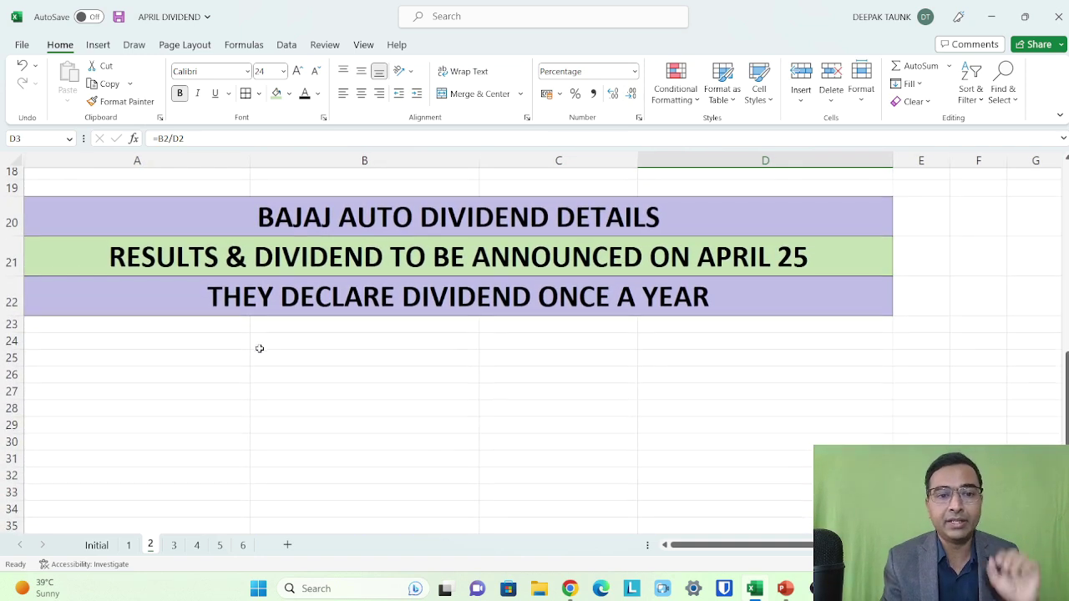
pyautogui.scroll(1, 260, 347)
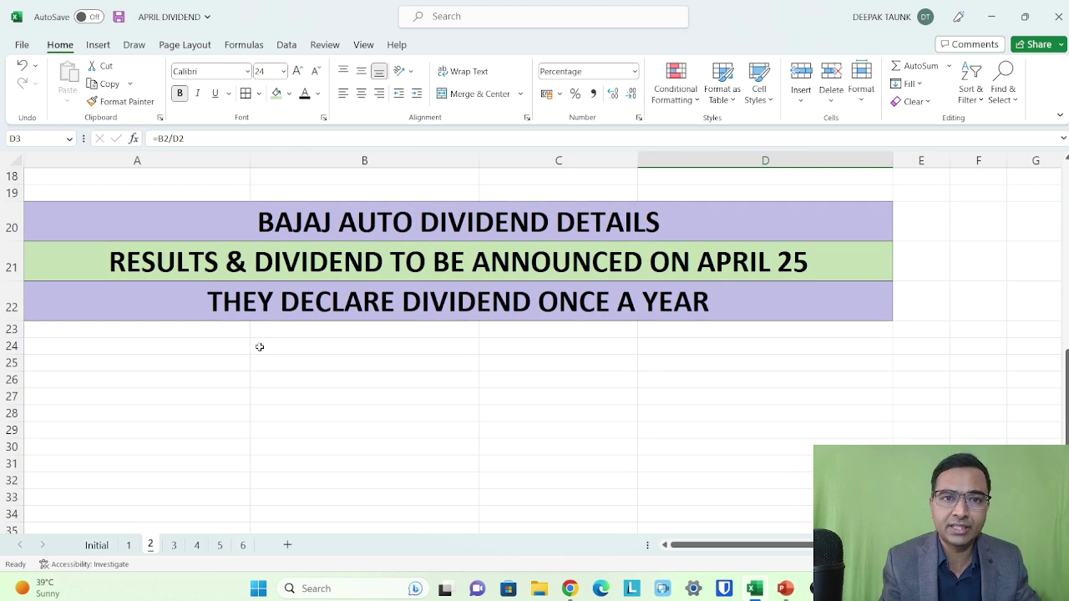
pyautogui.scroll(6, 259, 346)
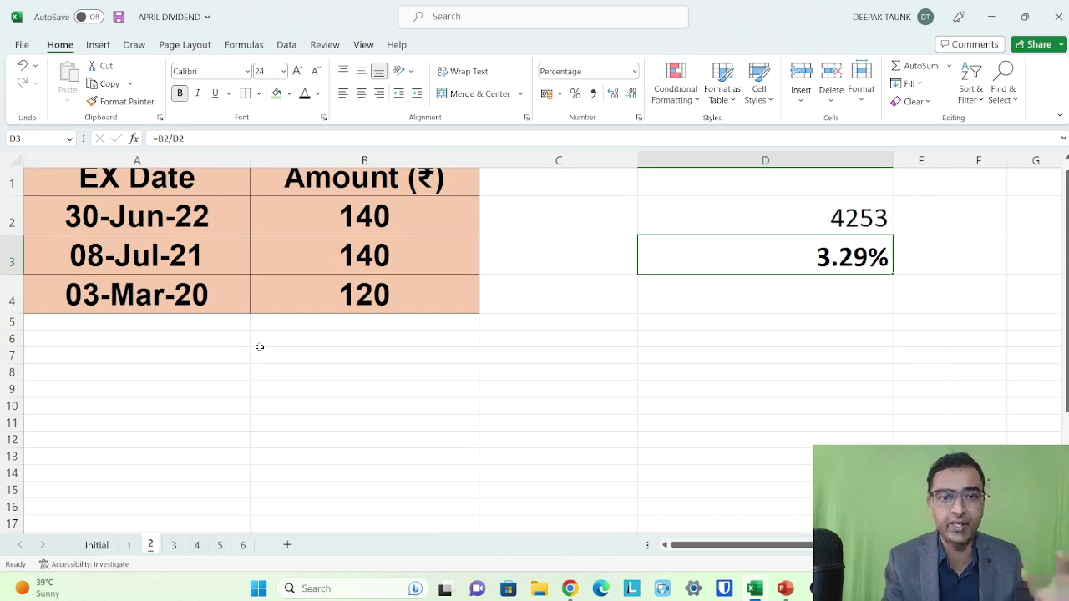
pyautogui.click(329, 277)
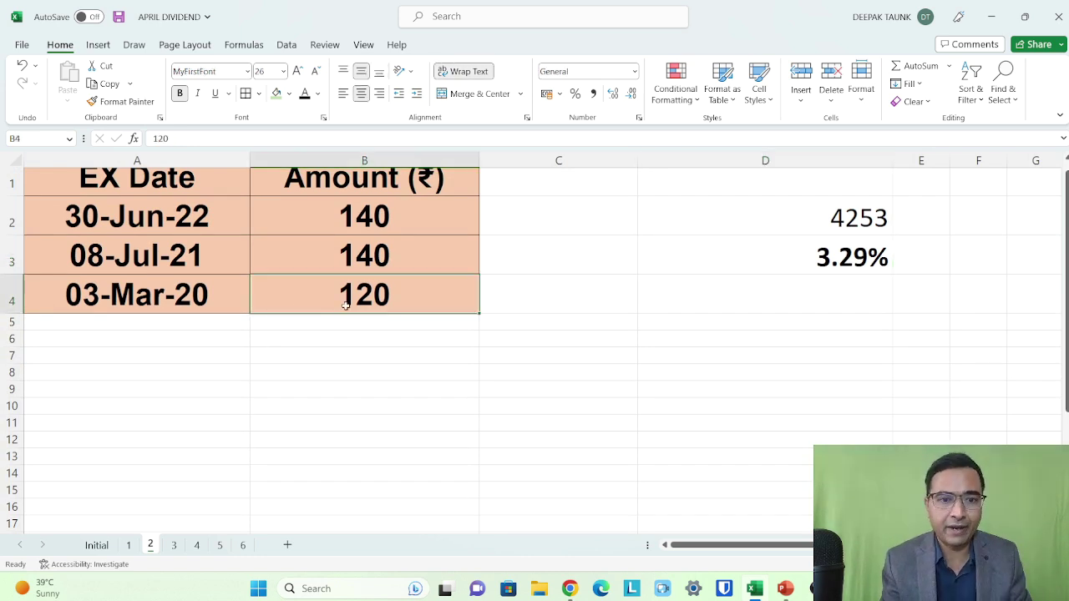
pyautogui.click(343, 262)
pyautogui.moveTo(347, 218); pyautogui.dragTo(351, 282)
pyautogui.click(277, 94)
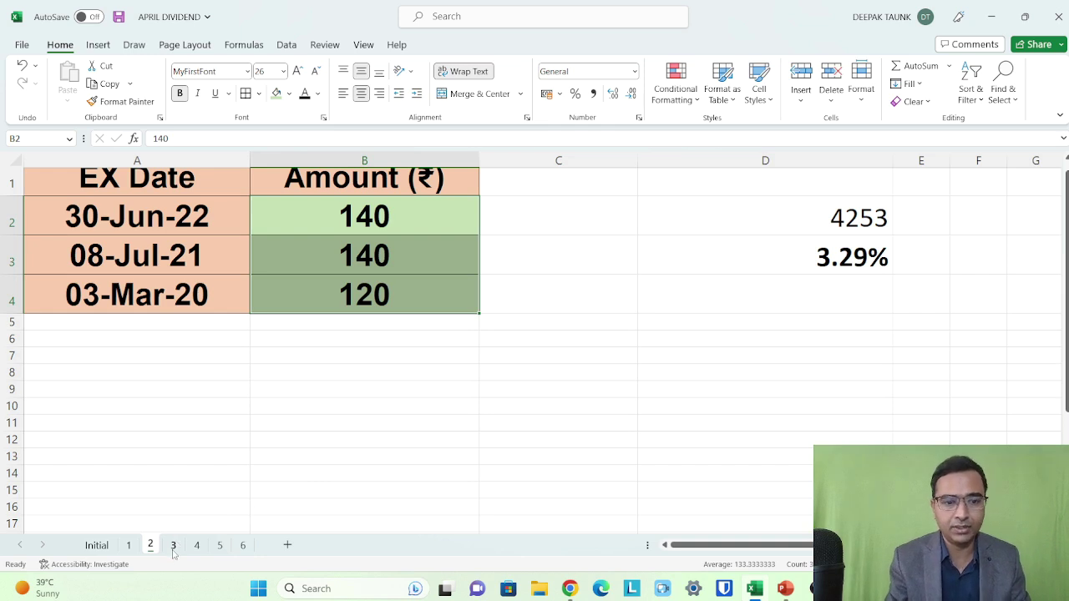
# Step: On sheet 3, fill the rows "RESULTS WILL BE OUT ON APRIL 25" and "THEY DECLARE DIVIDEND ONCE A YEAR" with light green
pyautogui.click(174, 547)
pyautogui.click(265, 316)
pyautogui.scroll(4, 263, 314)
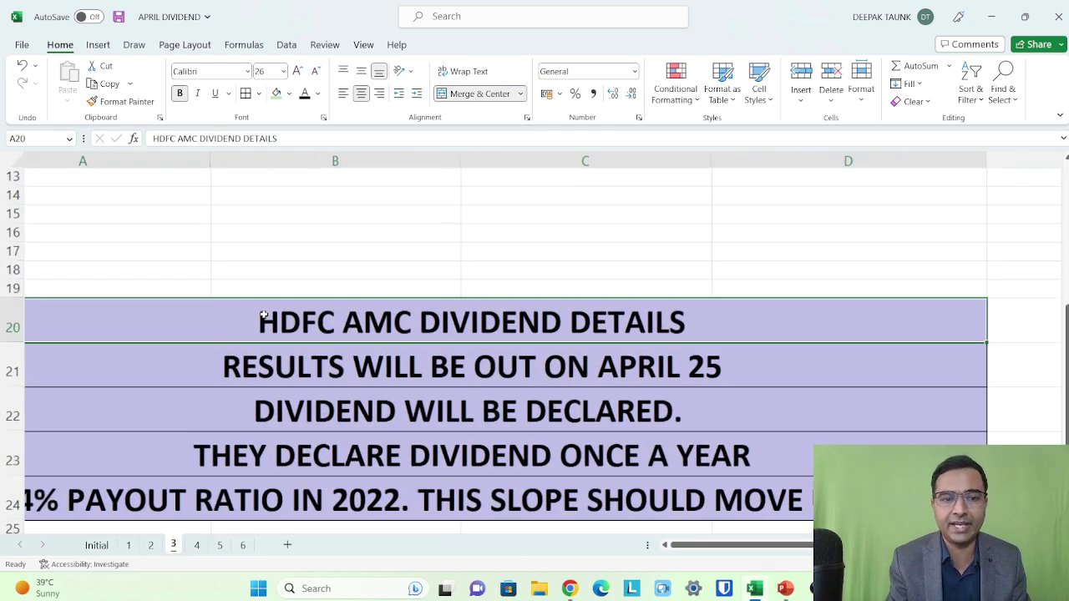
pyautogui.scroll(-3, 263, 314)
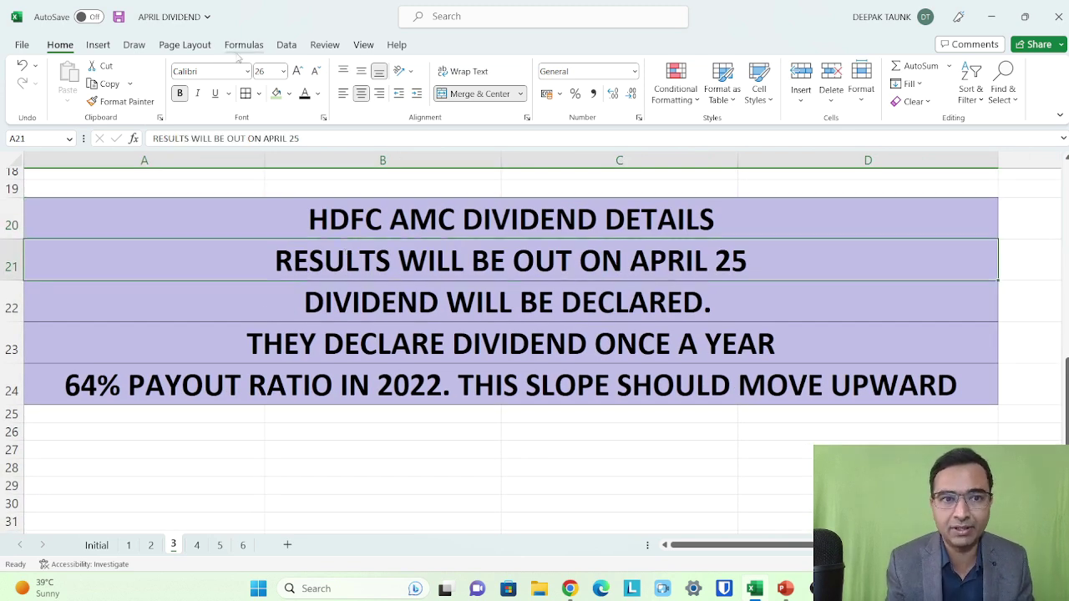
pyautogui.click(279, 95)
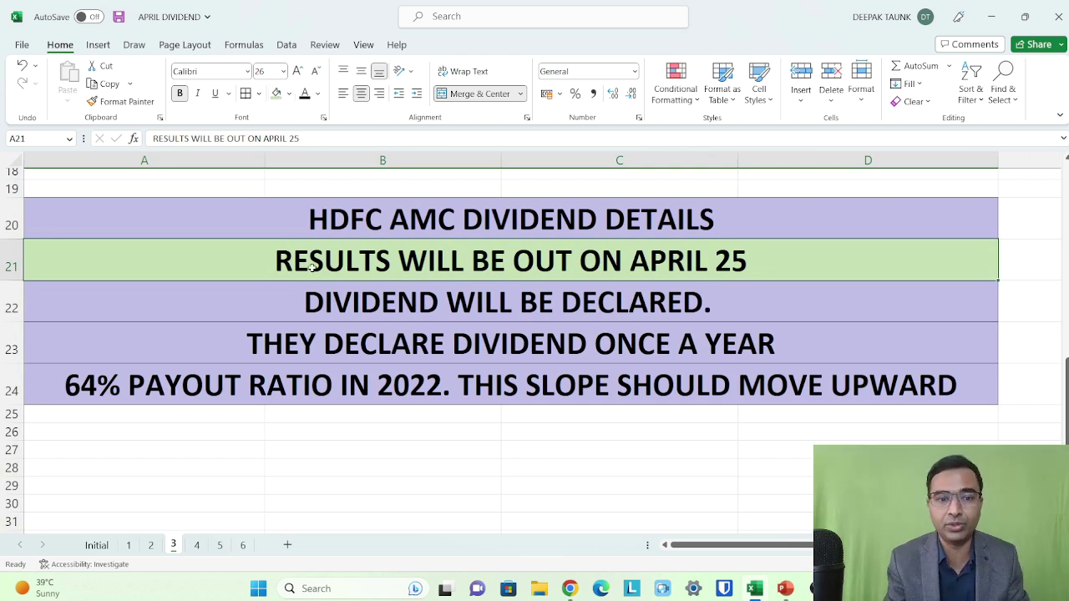
pyautogui.press('Down')
pyautogui.press('Down')
pyautogui.click(277, 95)
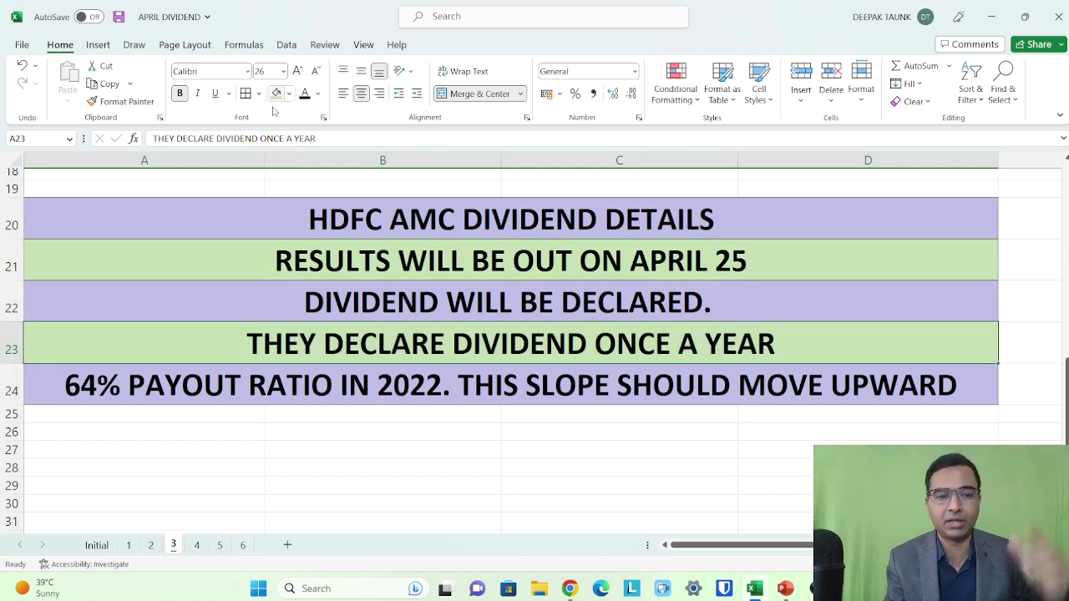
# Step: Apply a fill colour to the 2021 and 2022 financial year and dividend cells (C3:D4) in the HDFC AMC table
pyautogui.click(191, 382)
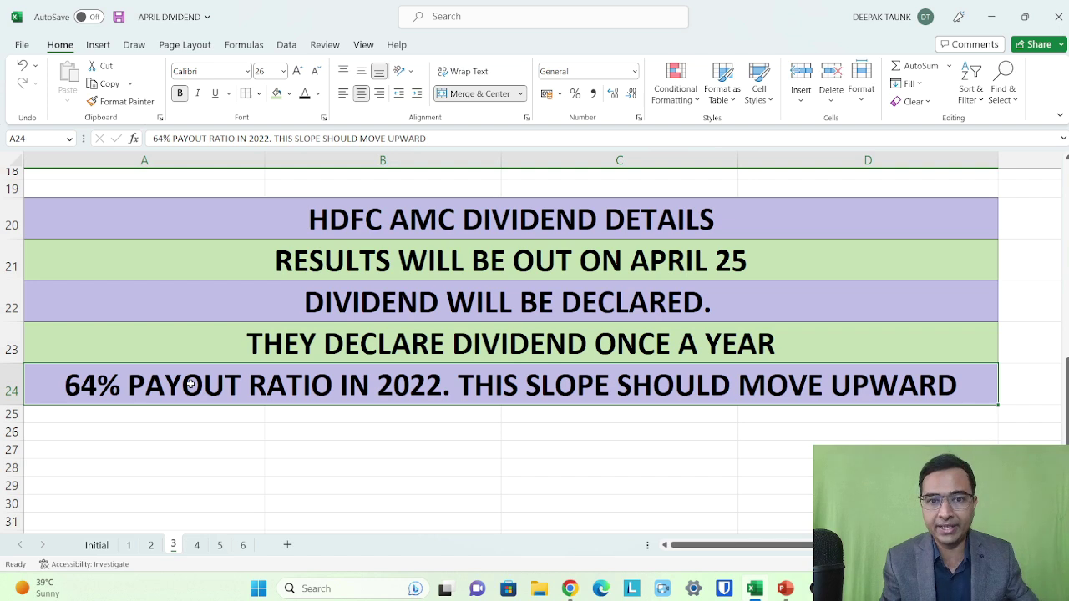
pyautogui.scroll(6, 190, 384)
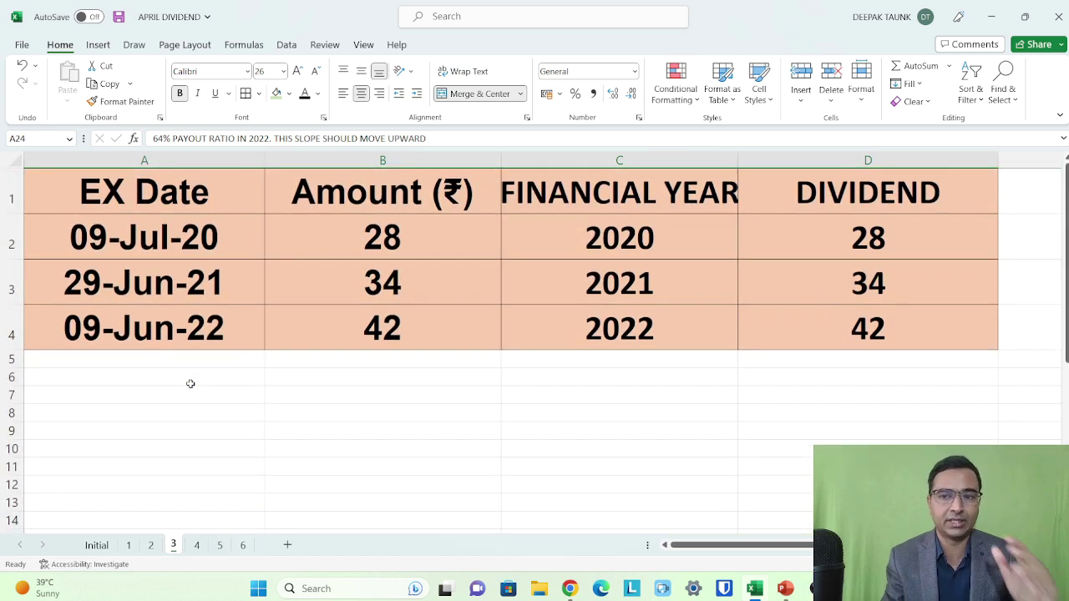
pyautogui.hscroll(2, 191, 383)
pyautogui.hscroll(-3, 190, 383)
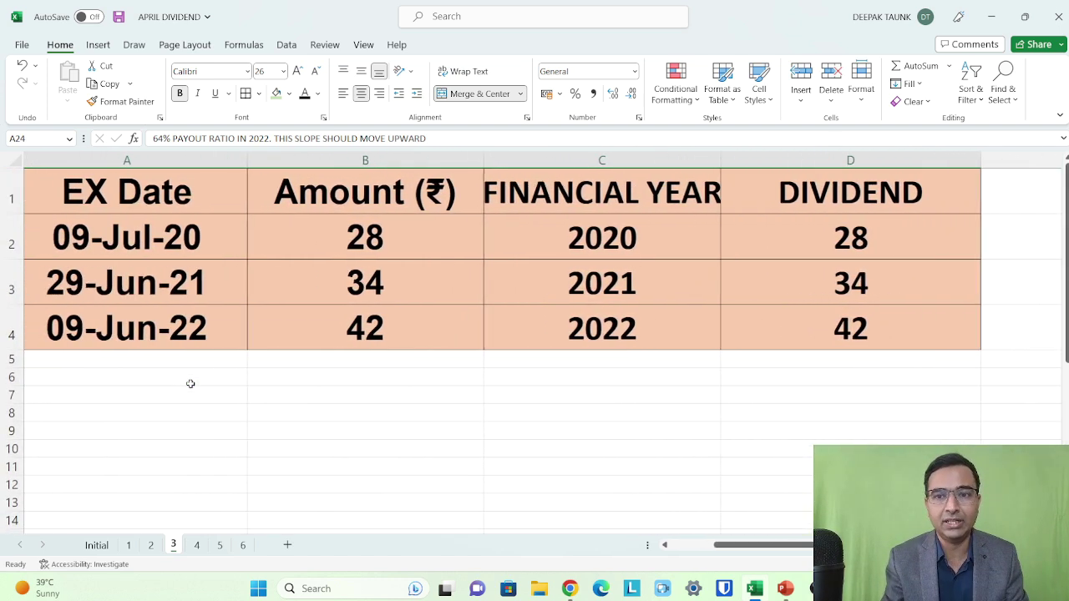
pyautogui.click(718, 254)
pyautogui.hscroll(3, 720, 254)
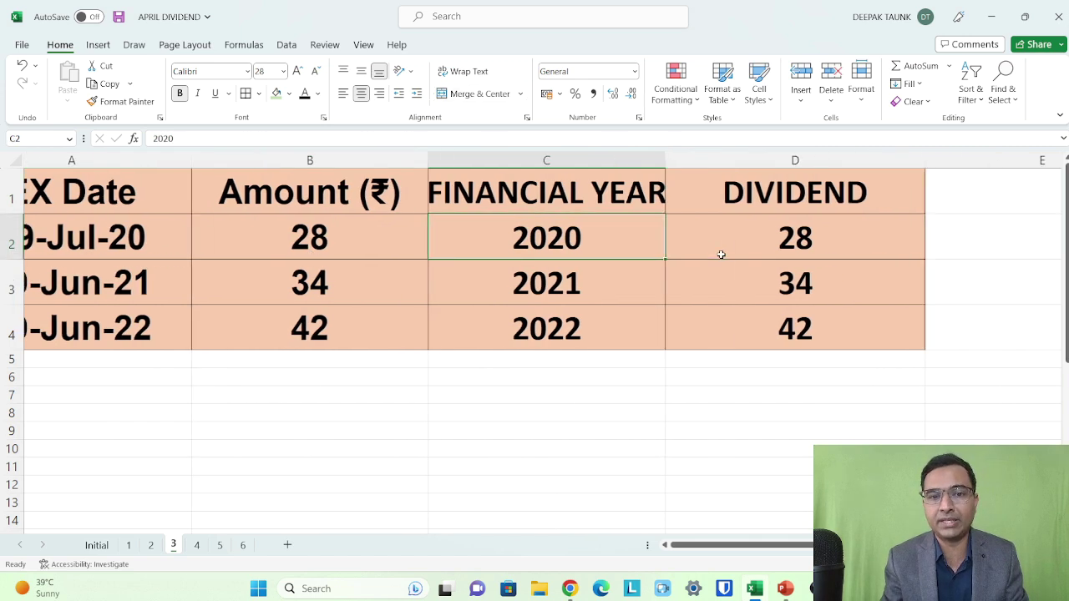
pyautogui.moveTo(499, 241); pyautogui.dragTo(656, 234)
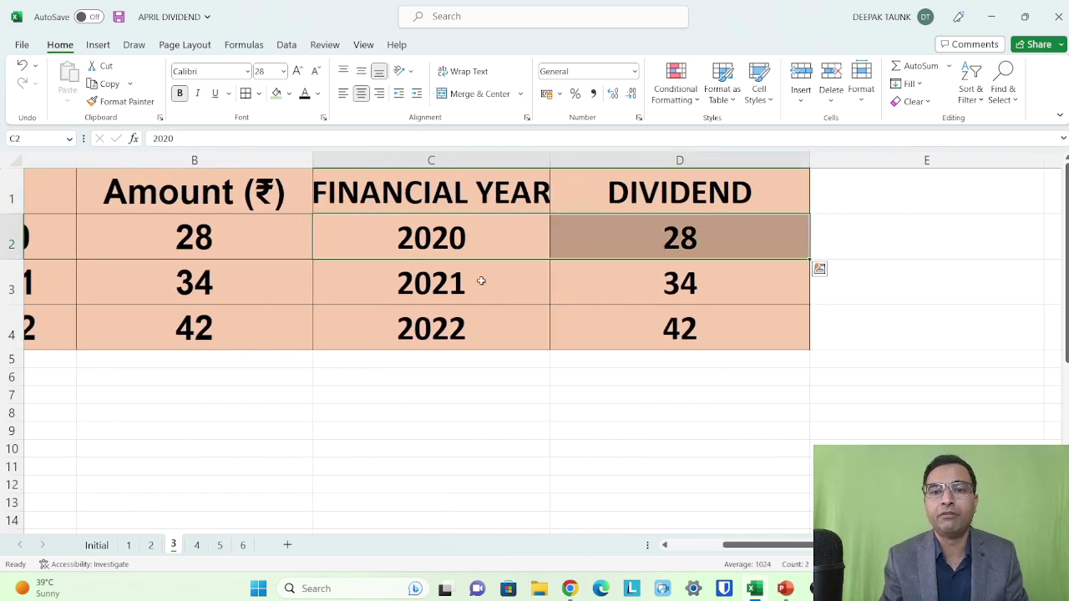
pyautogui.moveTo(479, 278); pyautogui.dragTo(636, 283)
pyautogui.click(288, 94)
pyautogui.click(374, 154)
pyautogui.moveTo(412, 323); pyautogui.dragTo(618, 327)
pyautogui.click(276, 93)
# Step: Switch to Chrome and open the HDFC AMC company page on the Screener site
pyautogui.hotkey('alt', 'Tab')
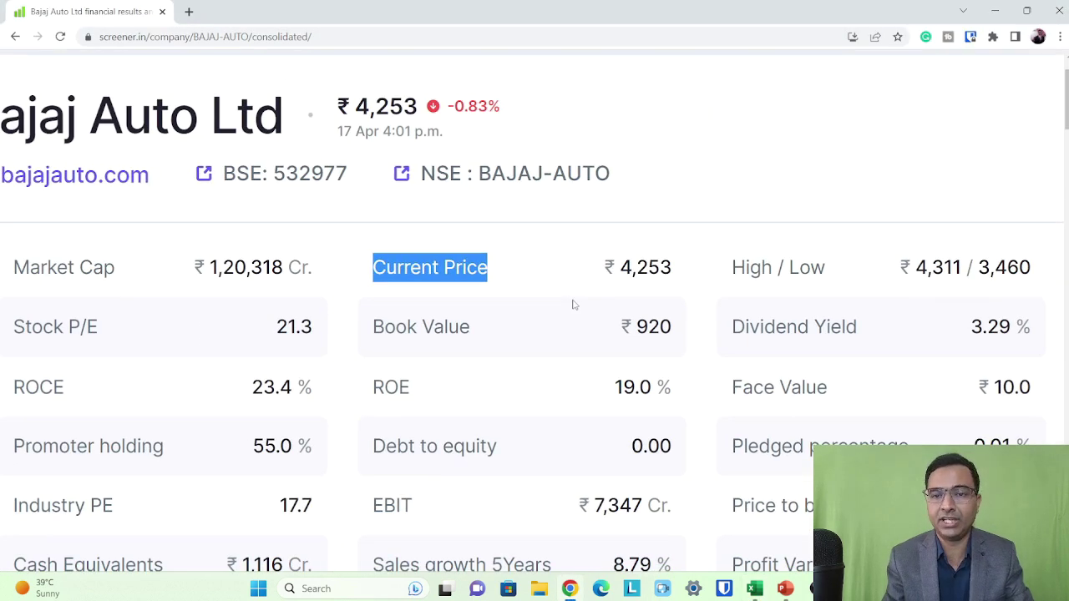
pyautogui.hotkey('ctrl', '-')
pyautogui.hotkey('ctrl', '-')
pyautogui.hotkey('ctrl', '-')
pyautogui.hotkey('ctrl', '-')
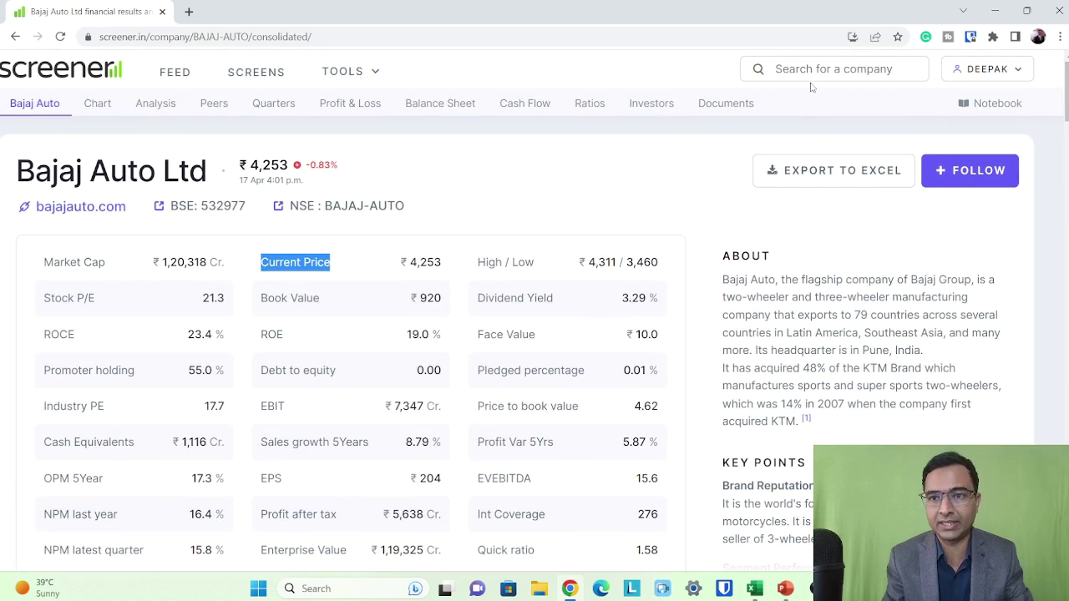
pyautogui.click(810, 69)
pyautogui.write('HDFC AM')
pyautogui.press('Return')
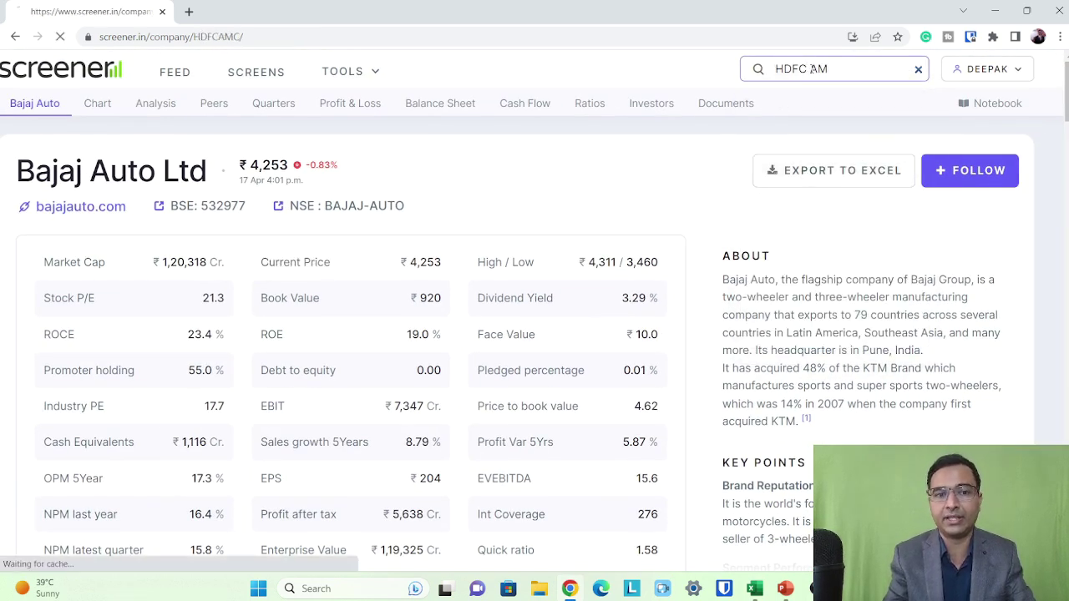
# Step: Highlight the Current Price entry among HDFC AMC's key figures and bring it into close view
pyautogui.tripleClick(326, 250)
pyautogui.hotkey('ctrl', '+')
pyautogui.hotkey('ctrl', '+')
pyautogui.hotkey('ctrl', '+')
pyautogui.hotkey('ctrl', '+')
pyautogui.hotkey('ctrl', '+')
pyautogui.hotkey('ctrl', '+')
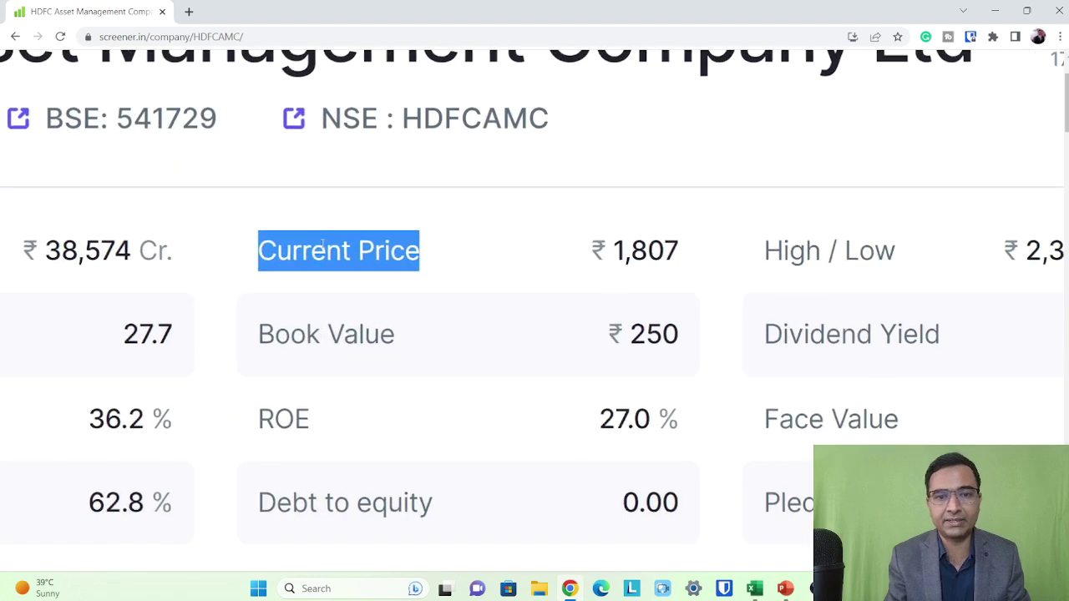
# Step: Switch back to the Excel workbook and enter HDFC AMC's share price, 1807, in cell E2 of sheet 3
pyautogui.hotkey('alt', 'Tab')
pyautogui.hscroll(3, 771, 250)
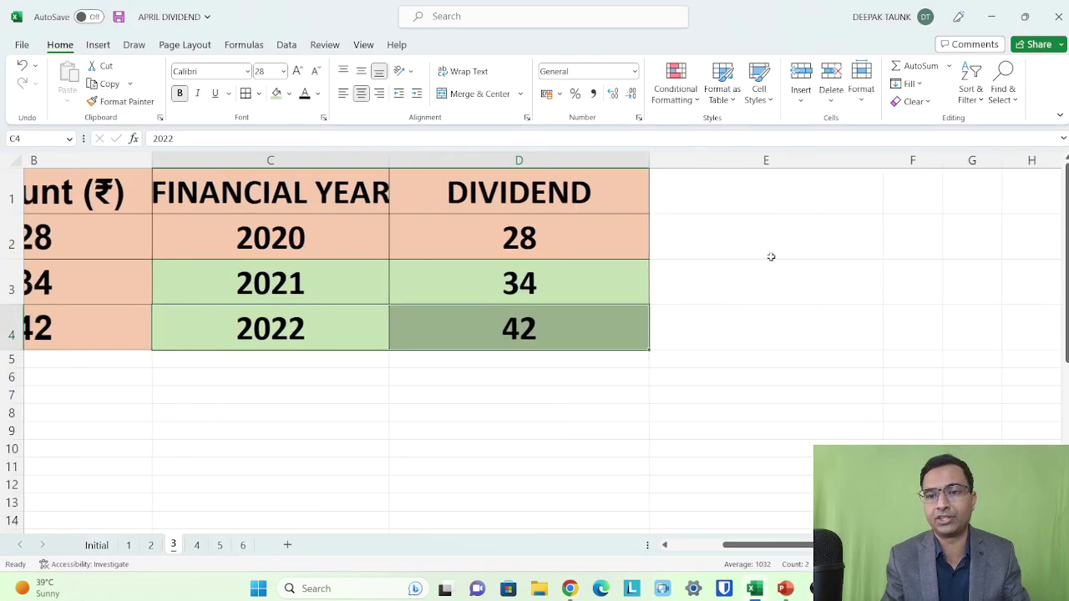
pyautogui.click(771, 251)
pyautogui.write('1807')
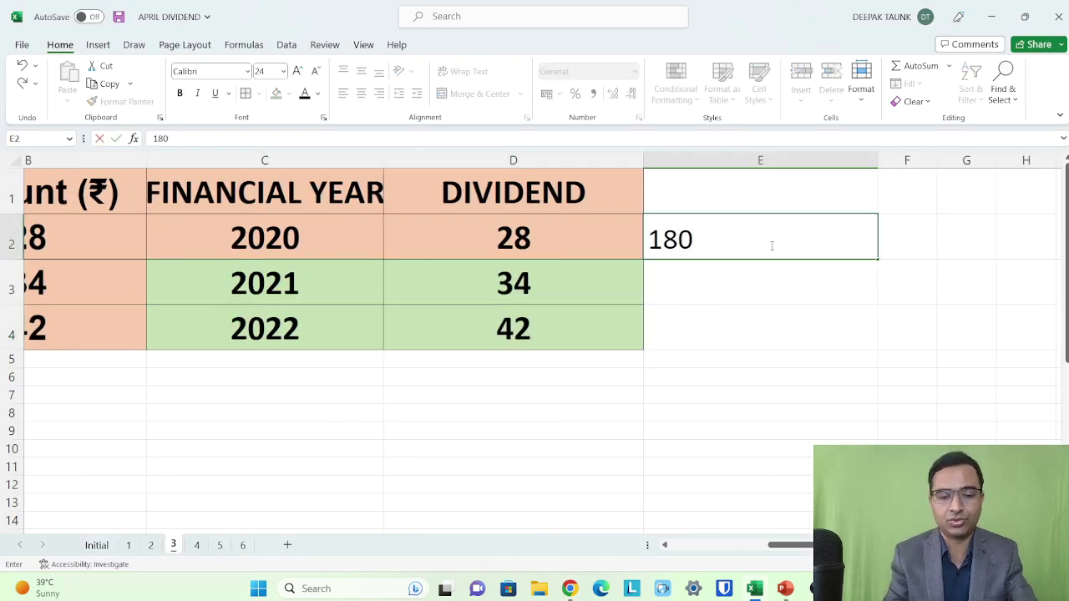
pyautogui.press('Return')
# Step: Calculate HDFC AMC's dividend yield in cell E4 by dividing the 2022 dividend by the share price (=D4/E2)
pyautogui.press('Down')
pyautogui.write('=')
pyautogui.press('Left')
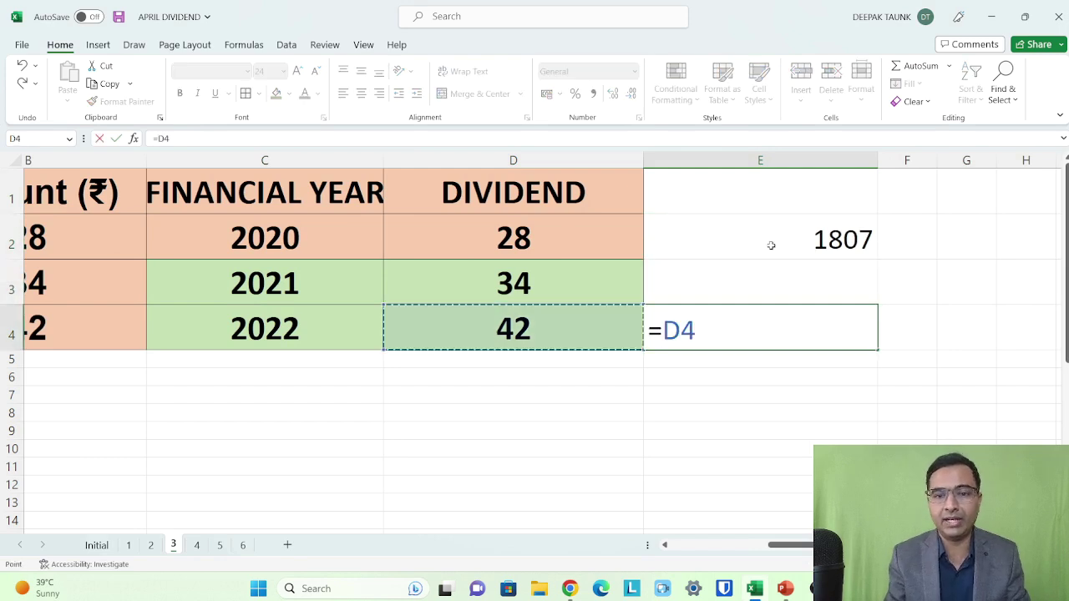
pyautogui.write('/')
pyautogui.click(815, 235)
pyautogui.press('Return')
# Step: Format the dividend yield in E4 as a bold percentage with two decimal places
pyautogui.press('Up')
pyautogui.click(575, 93)
pyautogui.click(615, 94)
pyautogui.click(614, 94)
pyautogui.hotkey('ctrl', 'b')
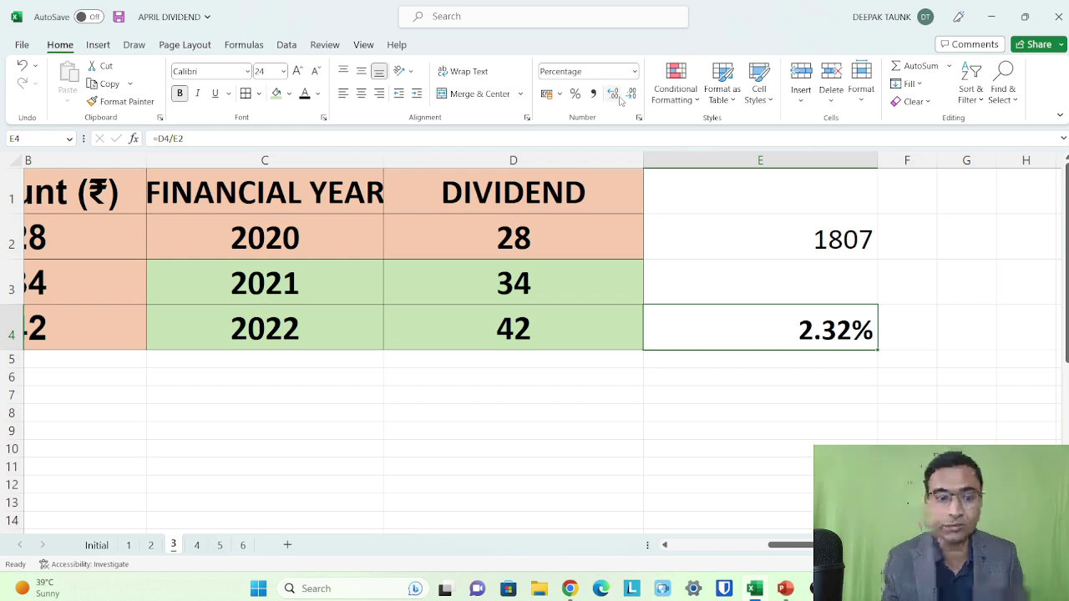
# Step: On sheet 4, fill the rows "NIPPON LIFE AMC DIVIDEND DETAILS" and "RESULTS WILL BE OUT ON APRIL 25" with light green
pyautogui.scroll(-3, 392, 291)
pyautogui.hscroll(-2, 392, 292)
pyautogui.scroll(-1, 391, 292)
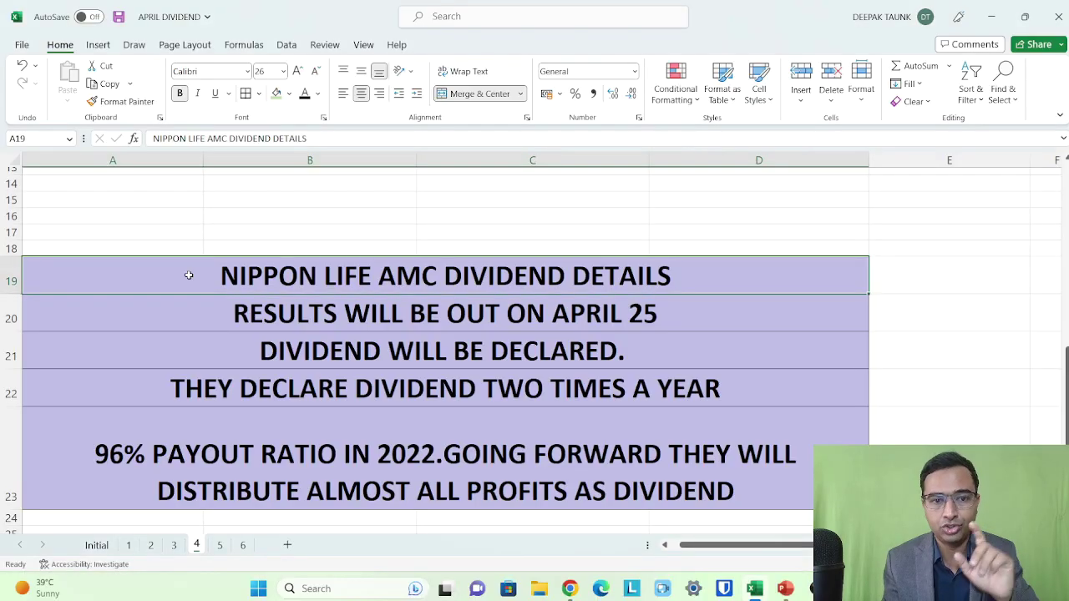
pyautogui.scroll(-1, 189, 276)
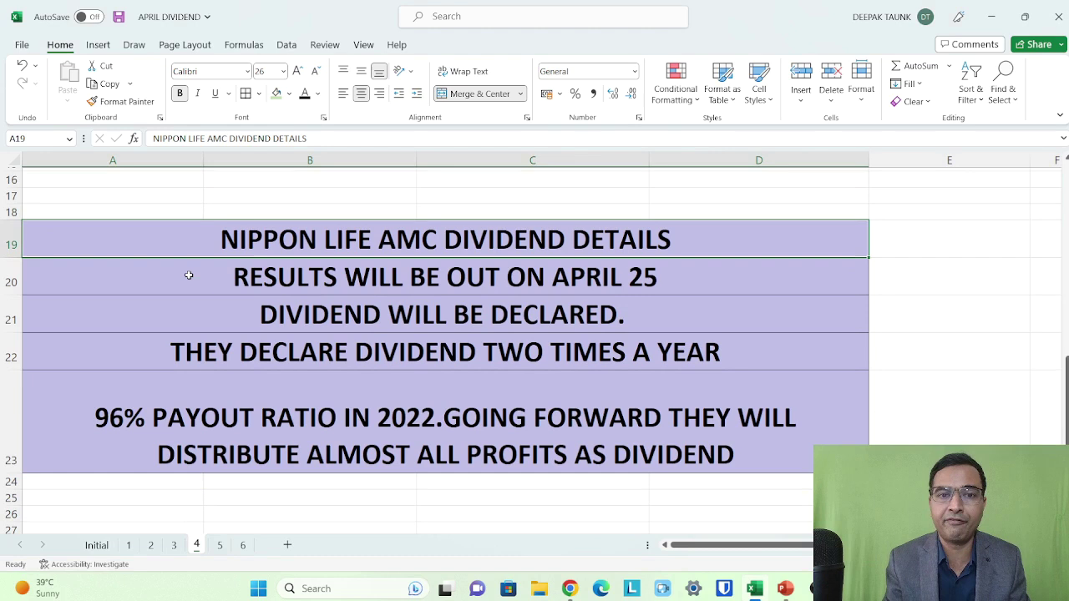
pyautogui.click(276, 94)
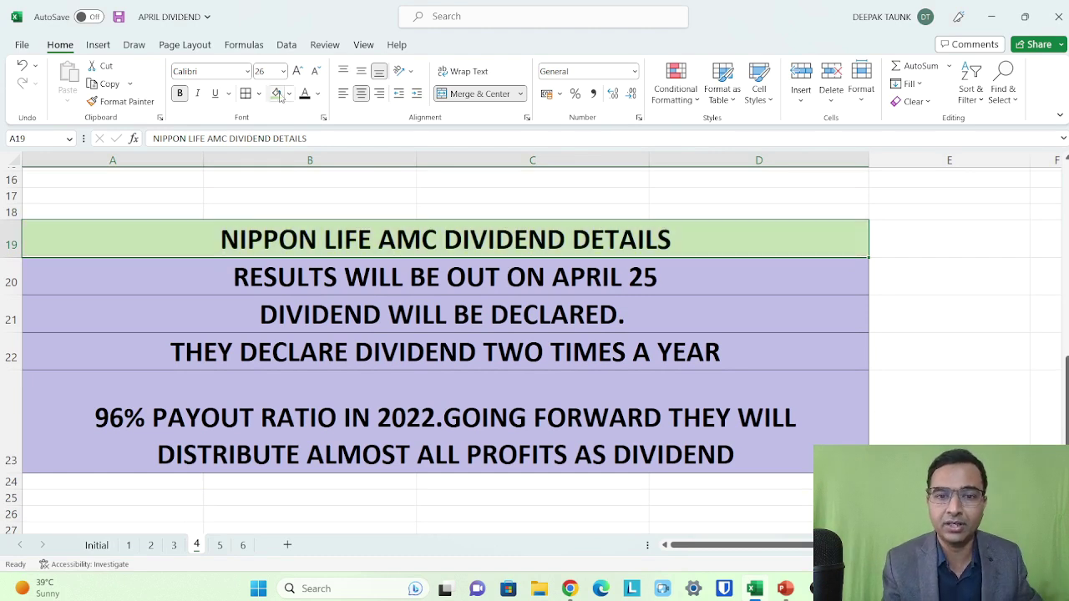
pyautogui.click(282, 276)
pyautogui.click(276, 93)
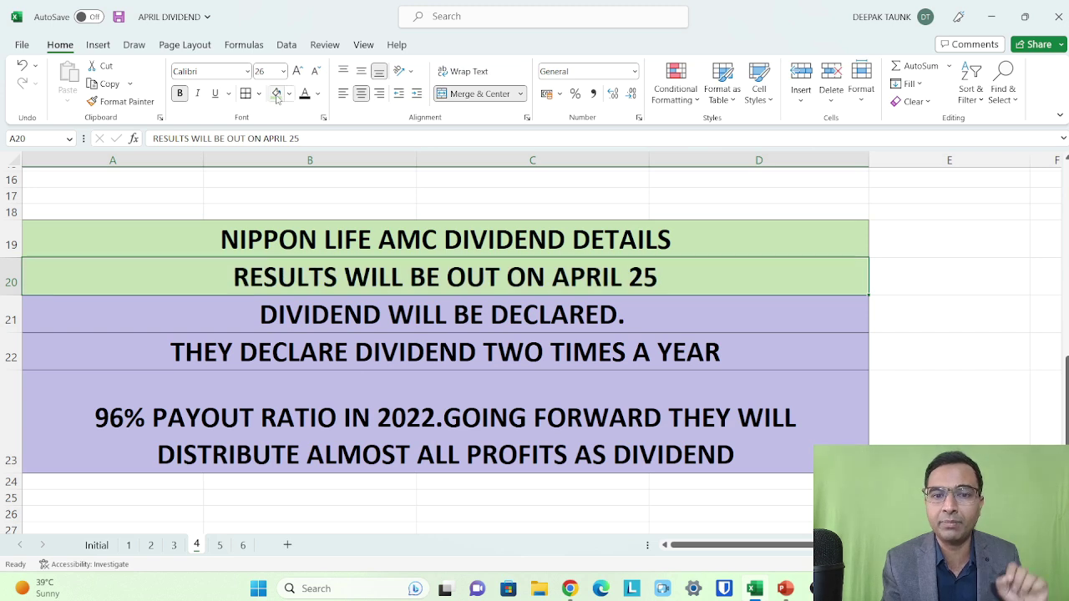
# Step: Fill the "THEY DECLARE DIVIDEND TWO TIMES A YEAR" row and the 96% payout ratio row with light green
pyautogui.click(297, 349)
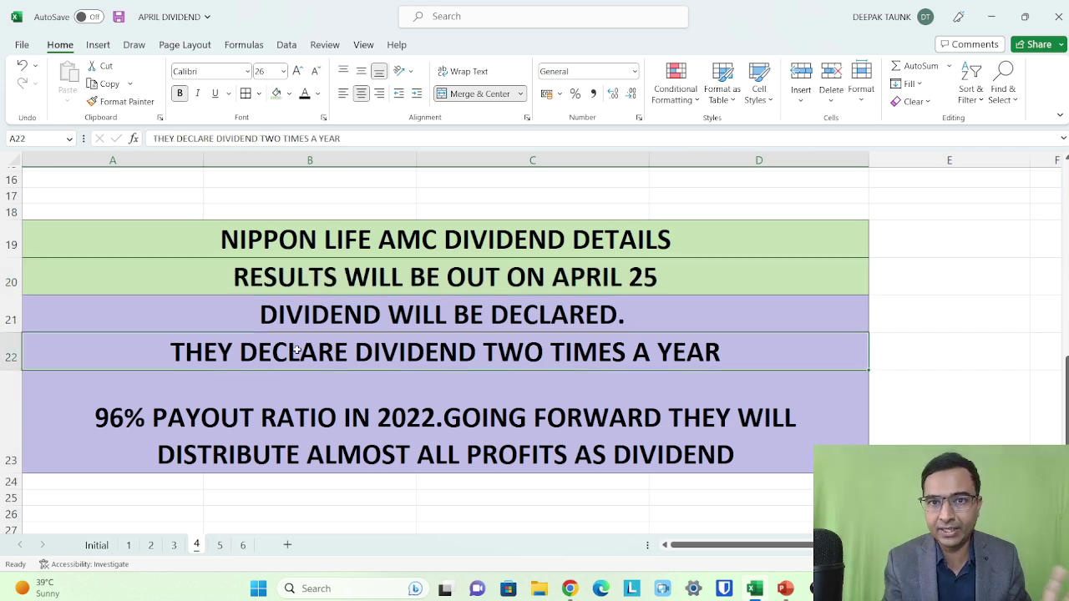
pyautogui.click(276, 94)
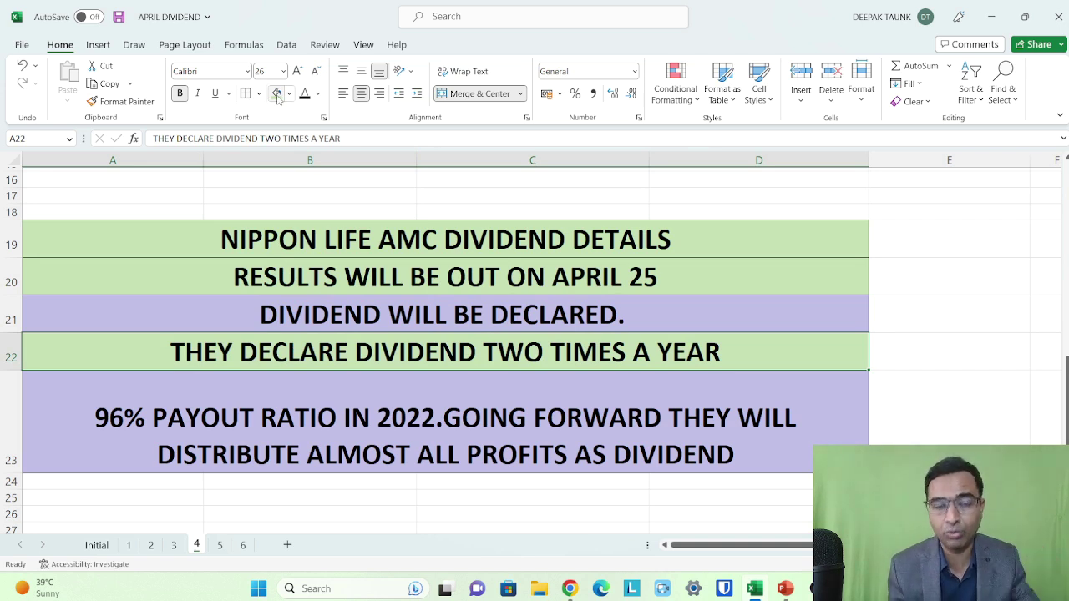
pyautogui.click(203, 413)
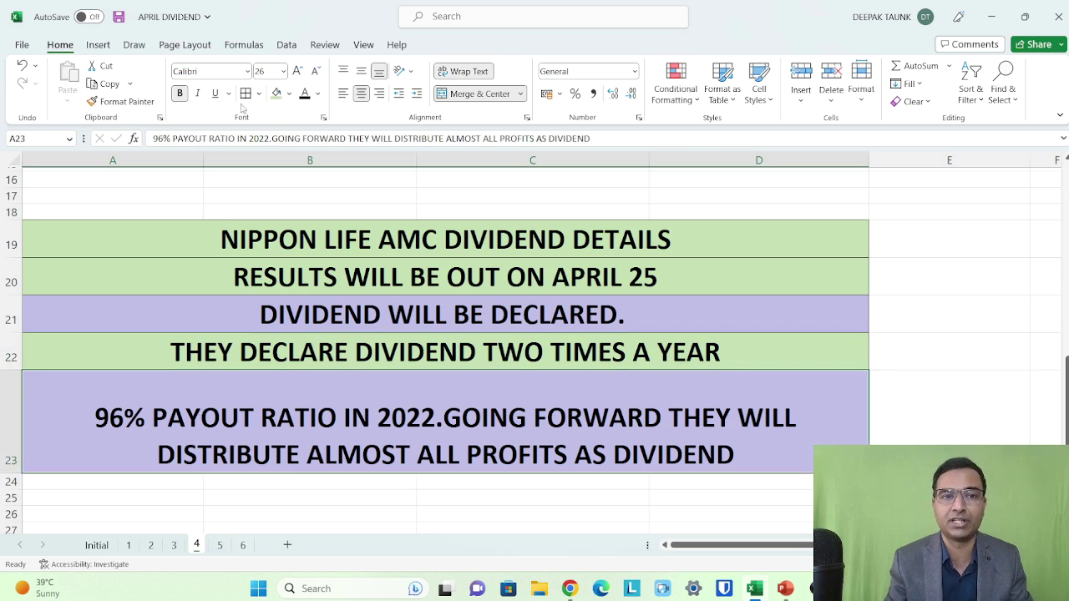
pyautogui.click(277, 94)
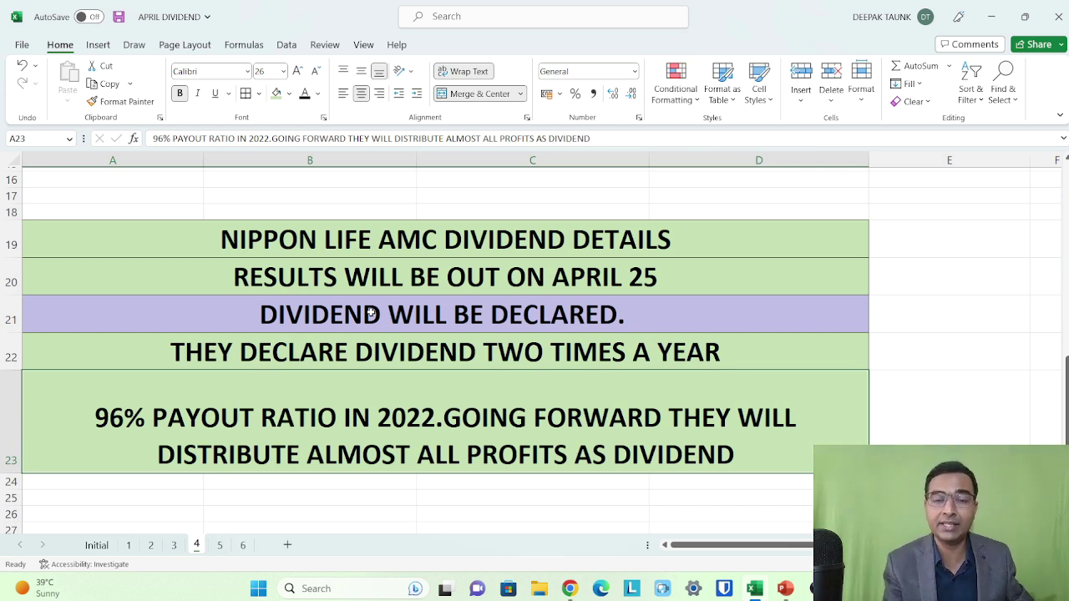
# Step: Switch to Chrome, open the Nippon Life India Asset Management page on Screener and highlight its Current Price entry
pyautogui.scroll(4, 371, 312)
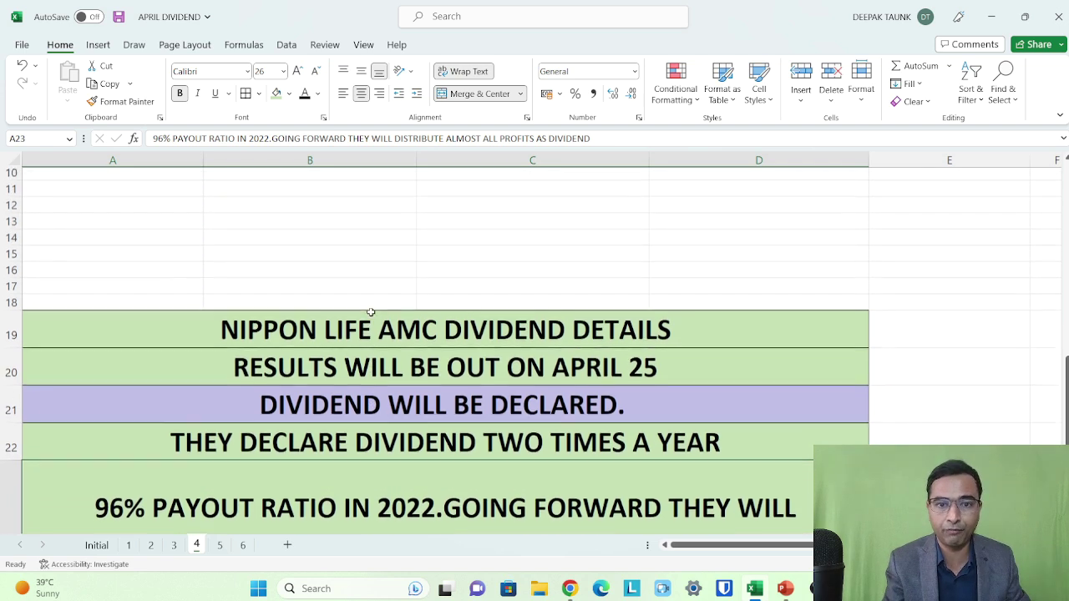
pyautogui.scroll(3, 371, 312)
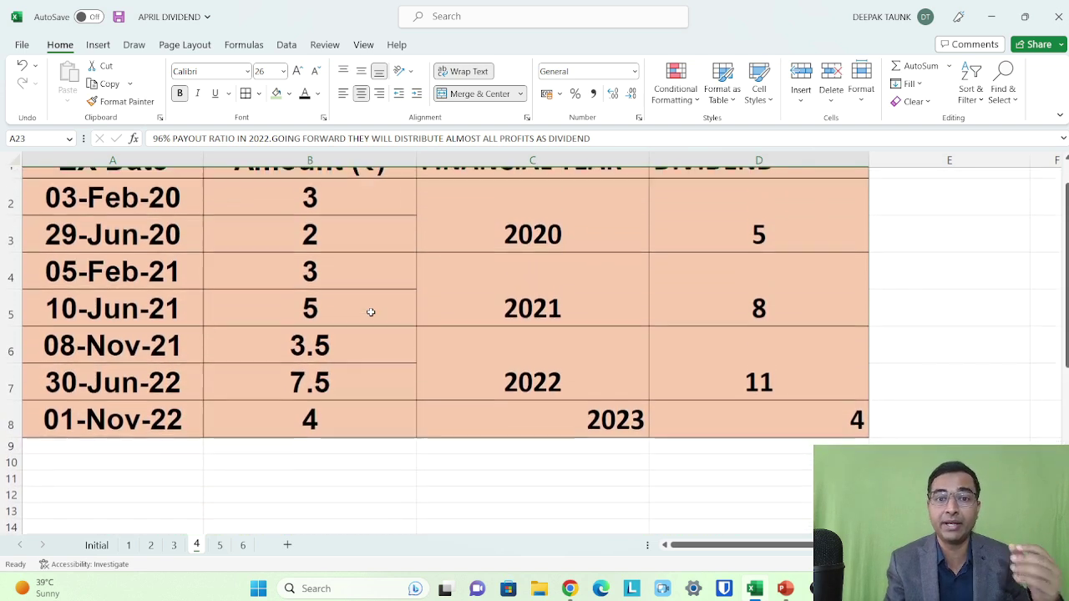
pyautogui.hotkey('alt', 'Tab')
pyautogui.press('Tab')
pyautogui.scroll(-5, 370, 312)
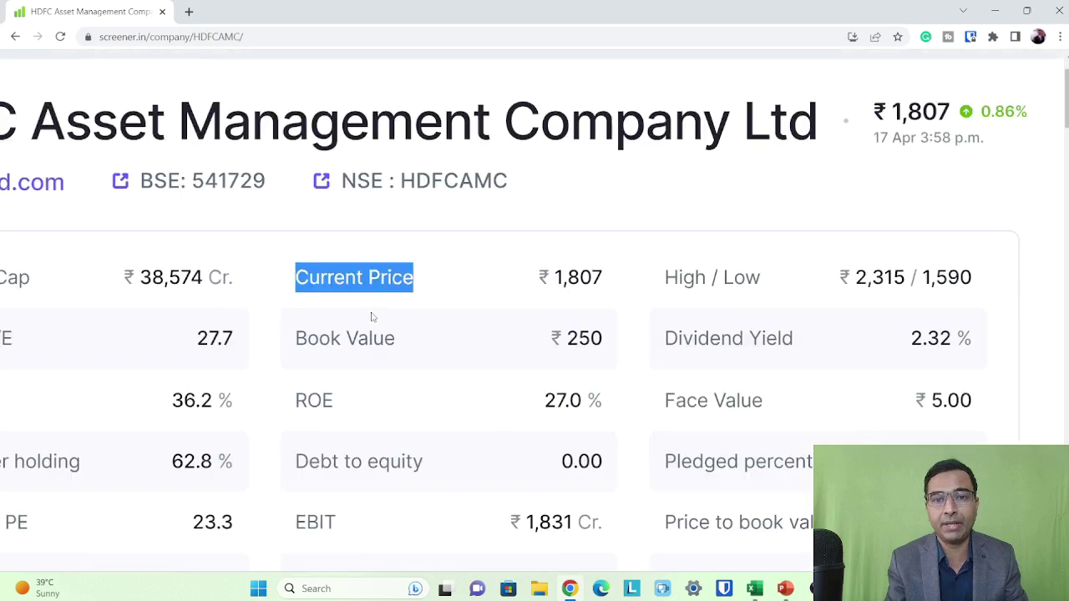
pyautogui.click(849, 67)
pyautogui.write('NIPP')
pyautogui.press('Return')
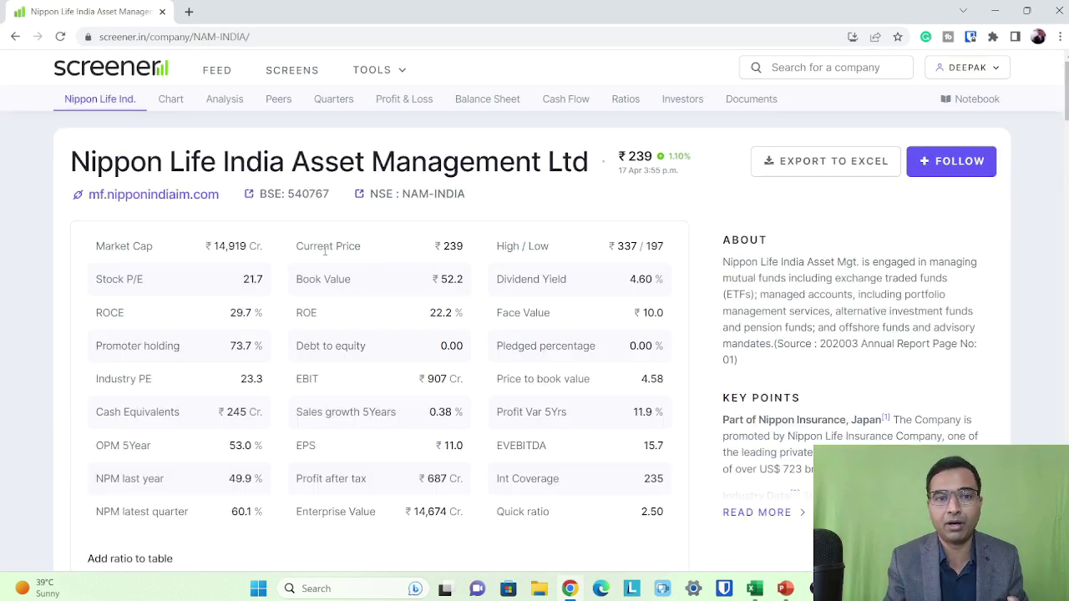
pyautogui.tripleClick(325, 251)
pyautogui.scroll(5, 325, 251)
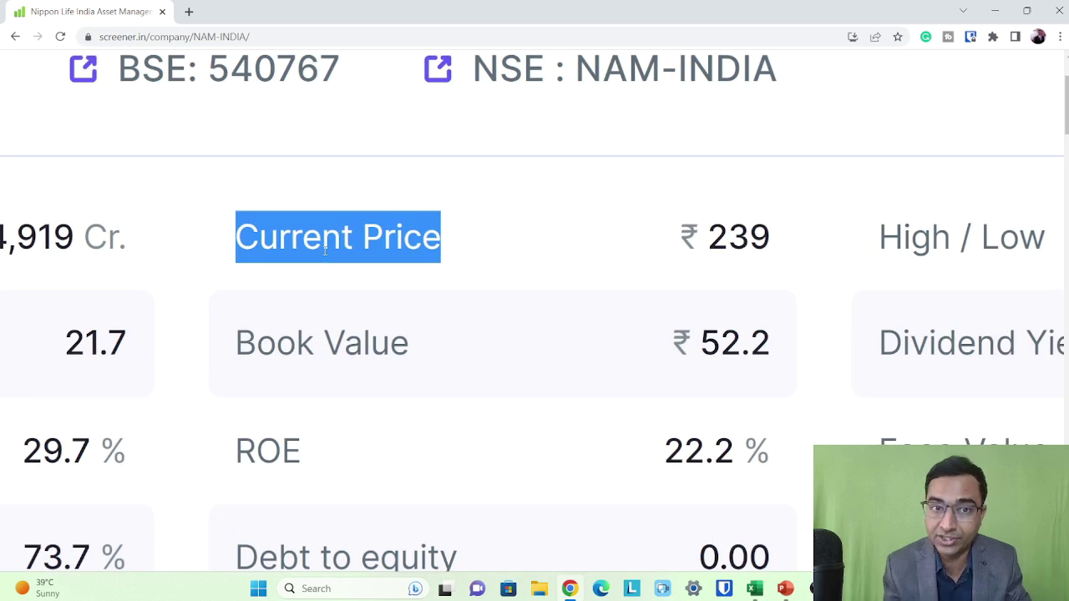
# Step: Switch back to the Excel workbook and enter Nippon Life's share price, 239, in cell E5 of sheet 4
pyautogui.hotkey('alt', 'Tab')
pyautogui.hscroll(3, 324, 249)
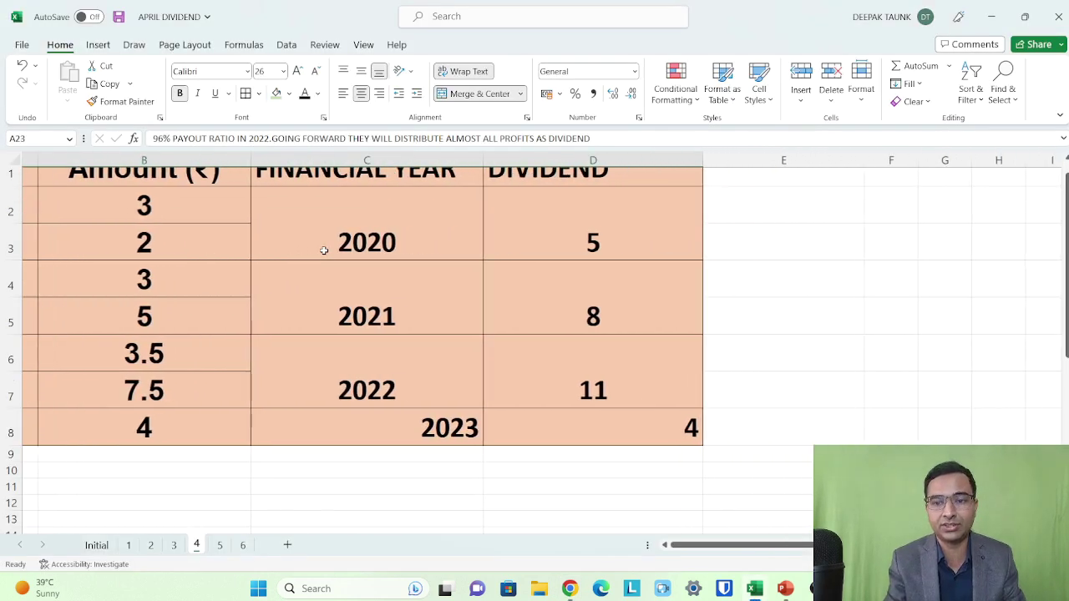
pyautogui.doubleClick(743, 315)
pyautogui.write('239')
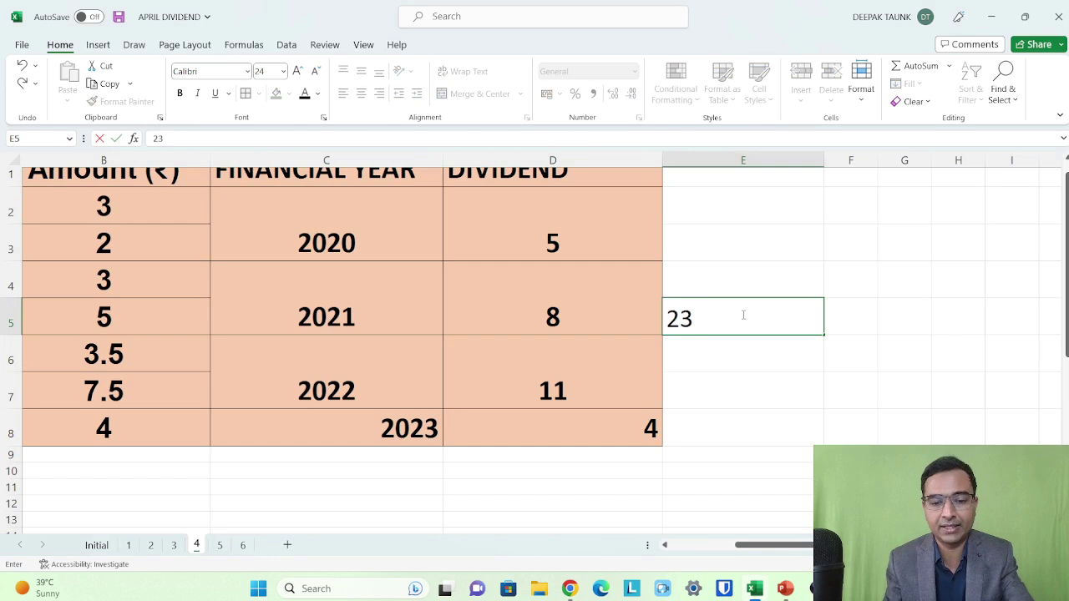
pyautogui.press('Return')
# Step: Calculate Nippon Life's dividend yield in cell E6 by dividing the 2022 dividend by the share price (=D6/E5)
pyautogui.write('=')
pyautogui.press('Left')
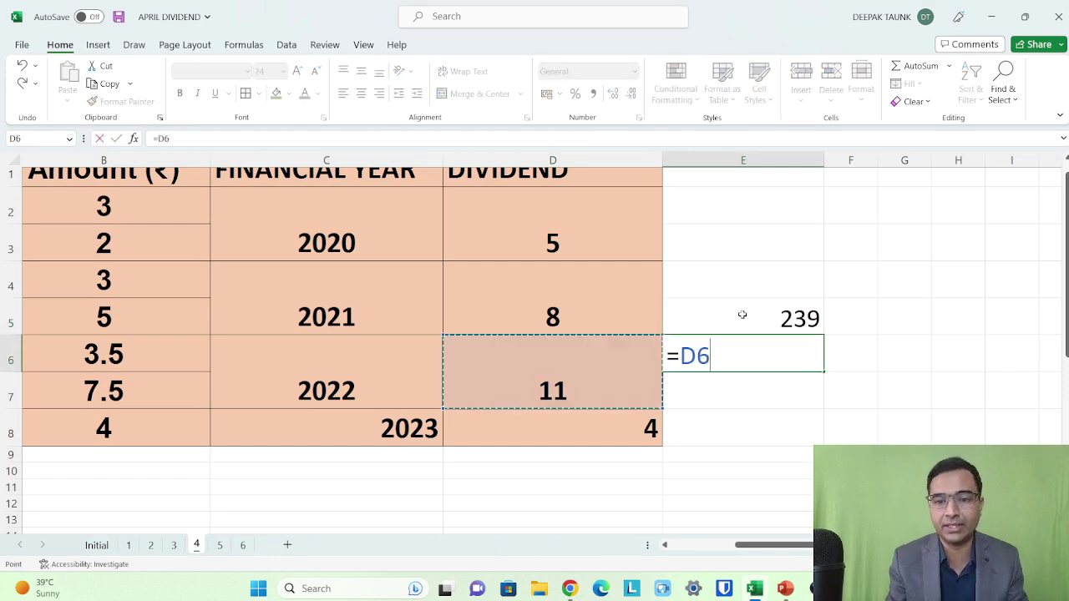
pyautogui.write('/')
pyautogui.click(751, 315)
pyautogui.press('Return')
# Step: Format the dividend yield in E6 as a percentage with two decimal places
pyautogui.press('Up')
pyautogui.click(575, 94)
pyautogui.click(612, 93)
pyautogui.click(612, 94)
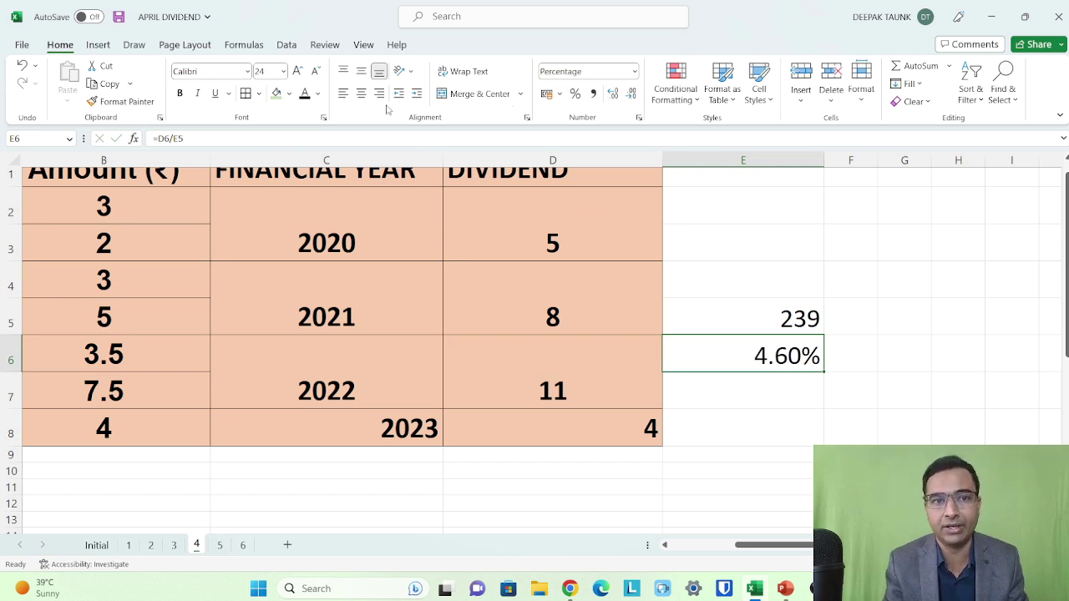
# Step: Fill the Nippon Life dividend yield cell E6 and the 2022 dividend cell D6 with light green
pyautogui.click(279, 94)
pyautogui.scroll(1, 723, 341)
pyautogui.scroll(1, 723, 341)
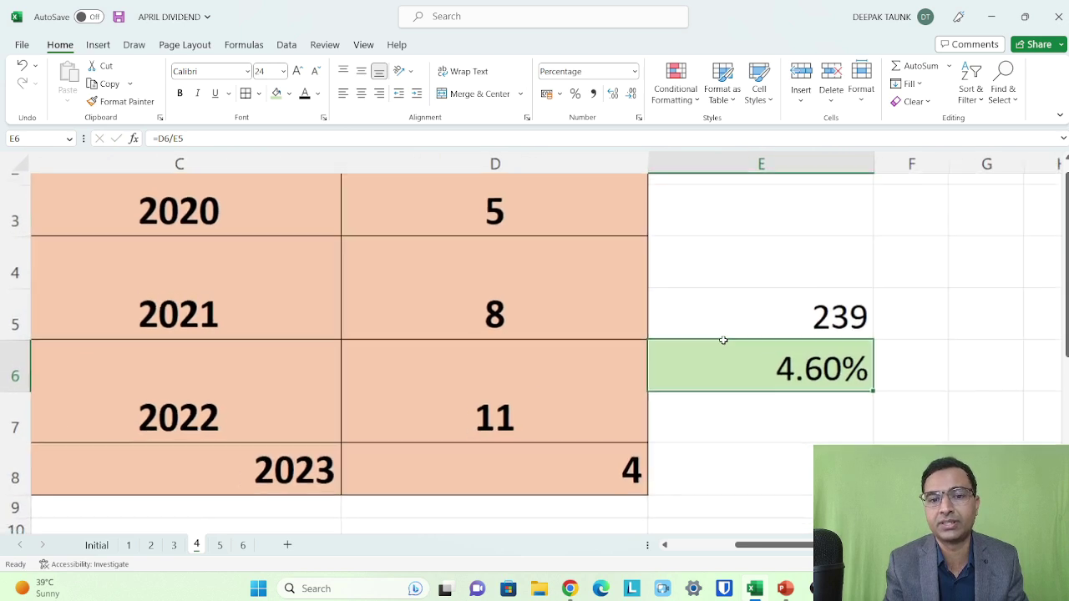
pyautogui.scroll(-1, 723, 341)
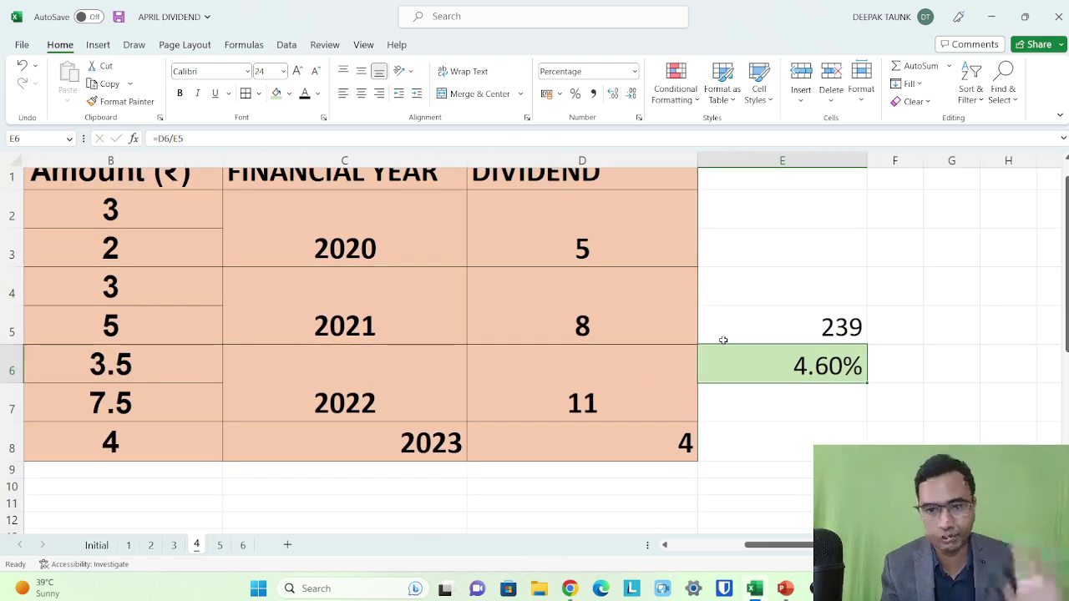
pyautogui.click(552, 394)
pyautogui.press('F4')
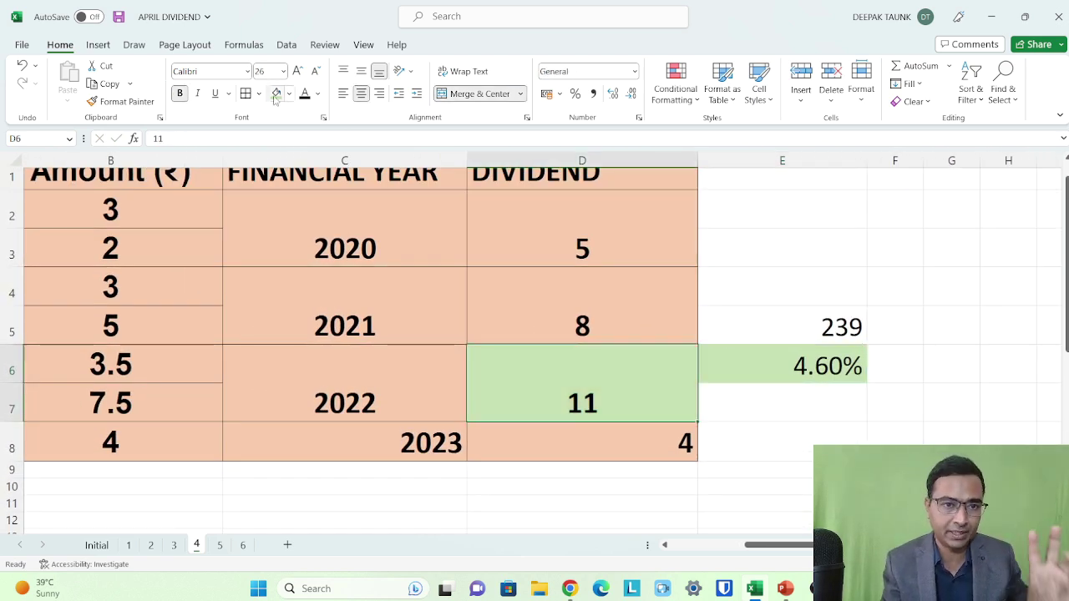
# Step: Fill the 01-Nov-22 dividend row (A8:D8) of the Nippon Life table with light green
pyautogui.hscroll(-4, 300, 362)
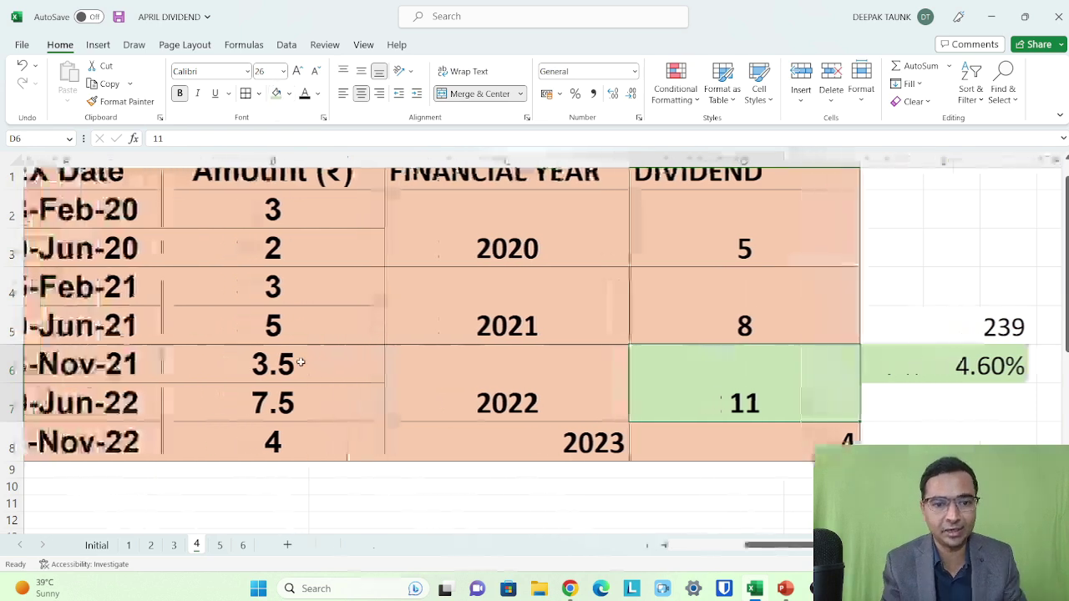
pyautogui.moveTo(117, 443); pyautogui.dragTo(758, 443)
pyautogui.click(277, 93)
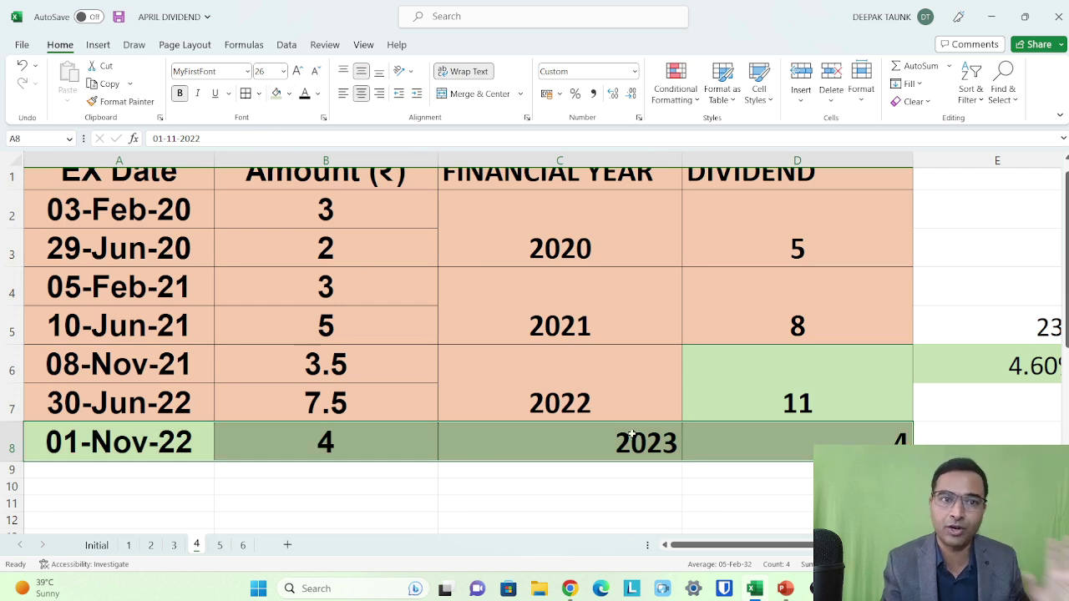
pyautogui.hscroll(2, 632, 434)
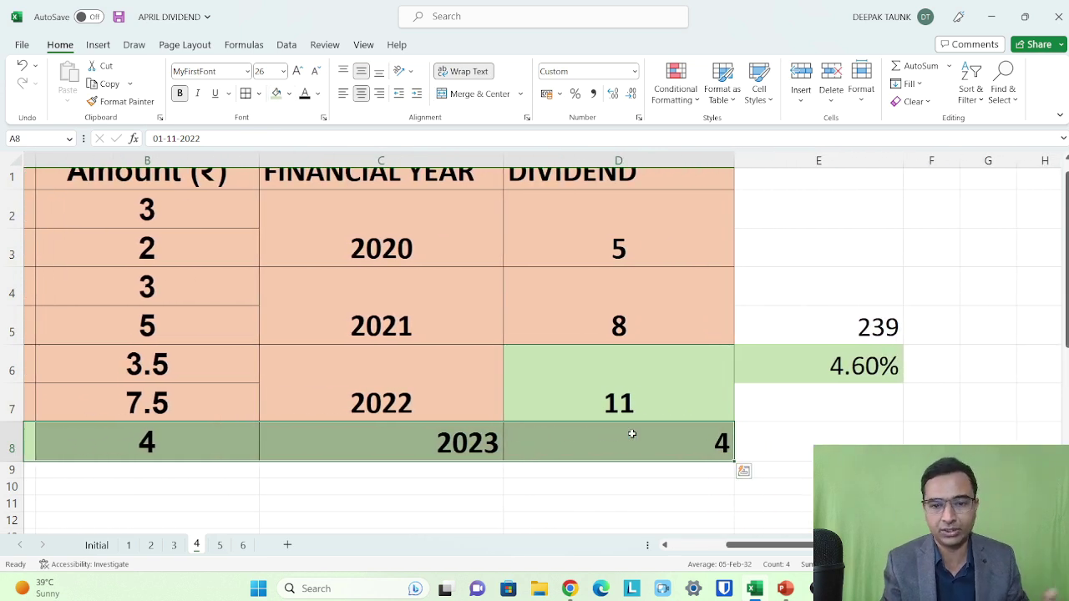
# Step: Review the 2022 dividend, the results date row and the dividend yield for Nippon Life AMC on sheet 4
pyautogui.click(623, 436)
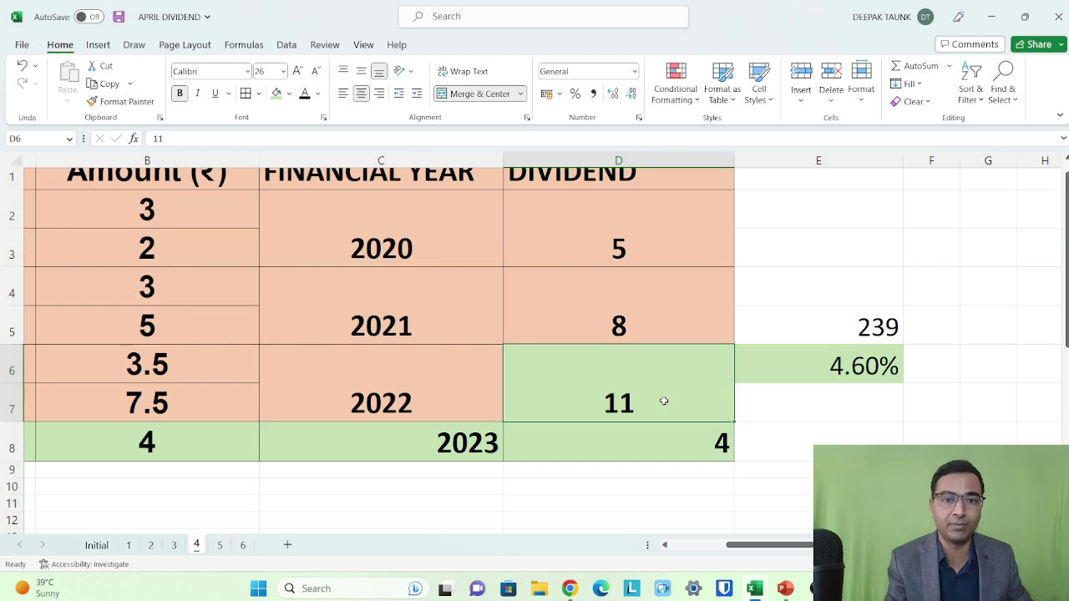
pyautogui.scroll(-5, 663, 401)
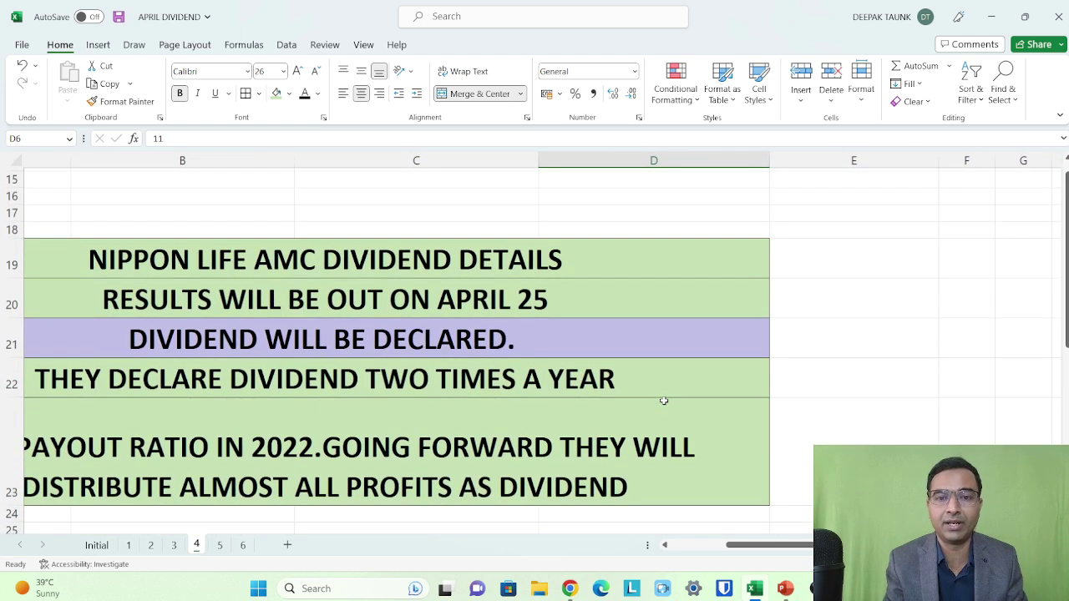
pyautogui.click(488, 302)
pyautogui.scroll(5, 497, 369)
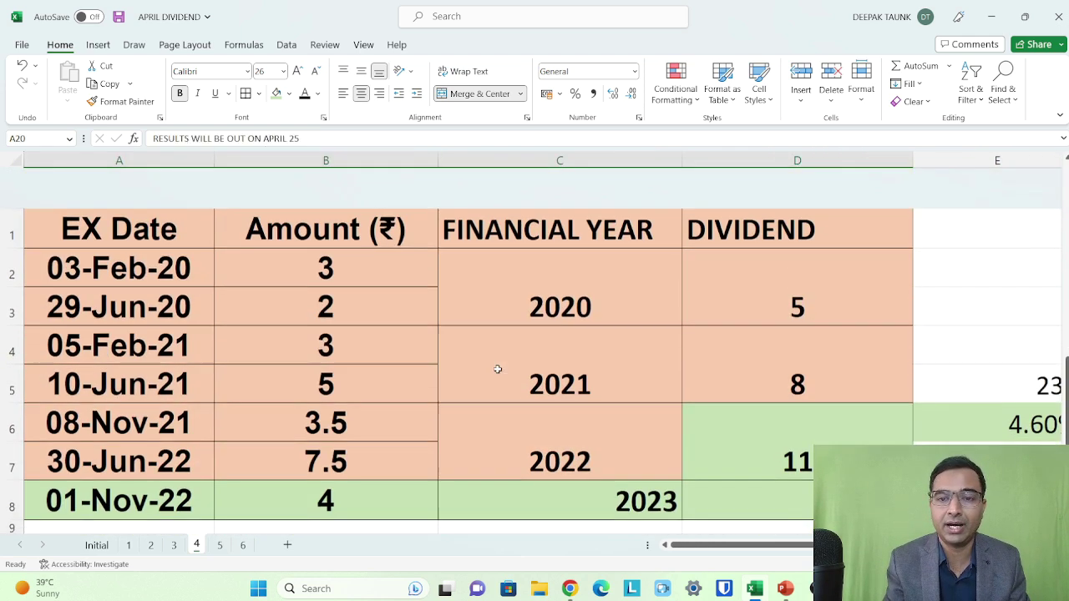
pyautogui.hscroll(2, 496, 369)
pyautogui.hscroll(1, 497, 369)
pyautogui.scroll(-1, 497, 369)
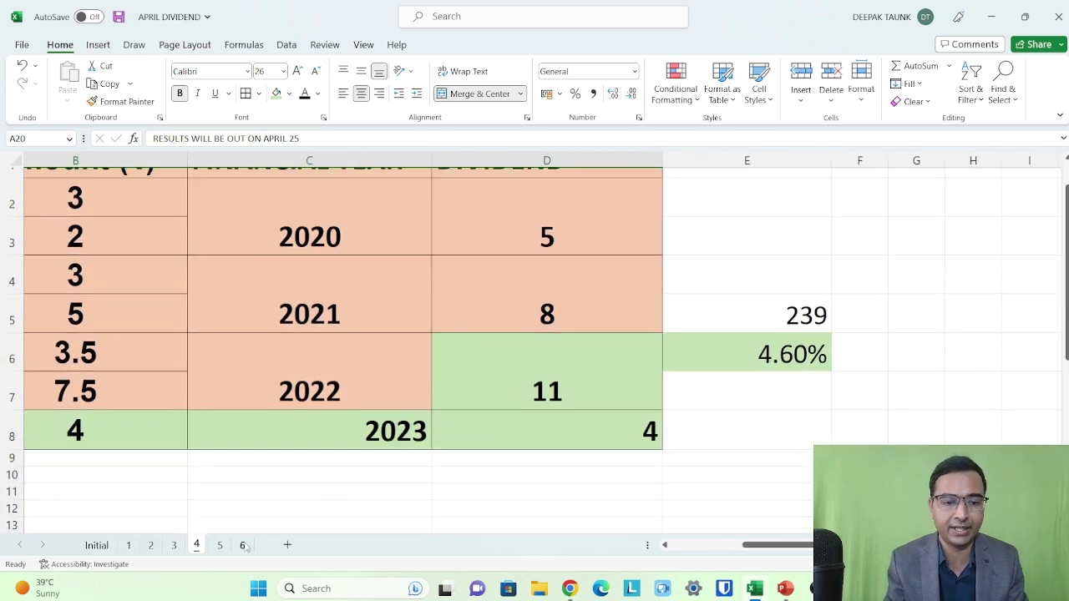
# Step: On sheet 5, fill the Tech Mahindra row "RESULTS & DIVIDEND WILL BE OUT ON APRIL 27" with light green
pyautogui.click(219, 545)
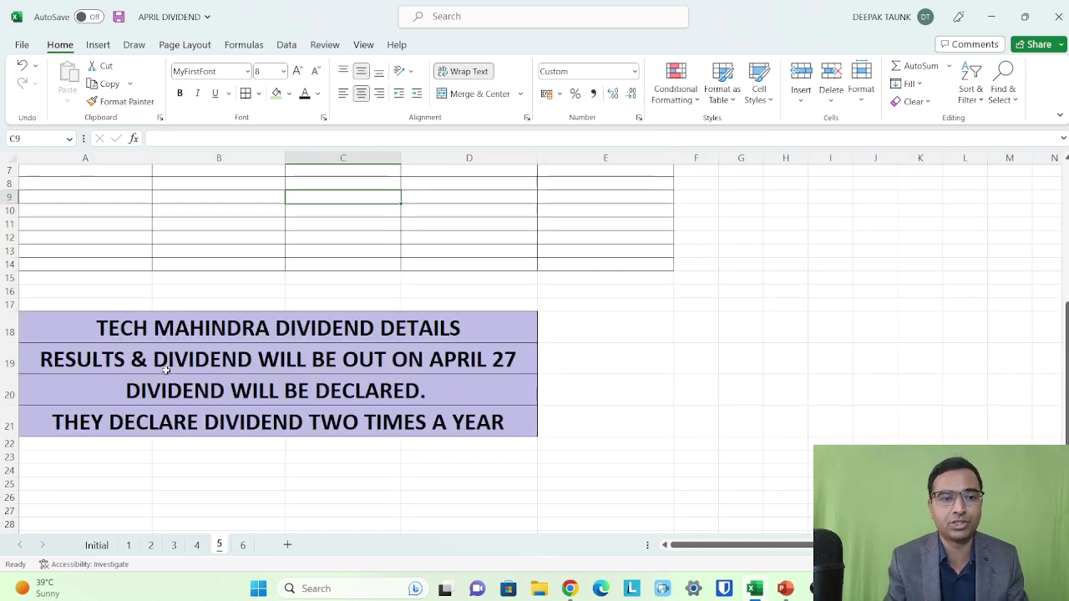
pyautogui.keyDown('ctrl'); pyautogui.scroll(3, 124, 334); pyautogui.keyUp('ctrl')
pyautogui.keyDown('ctrl'); pyautogui.scroll(-4, 124, 334); pyautogui.keyUp('ctrl')
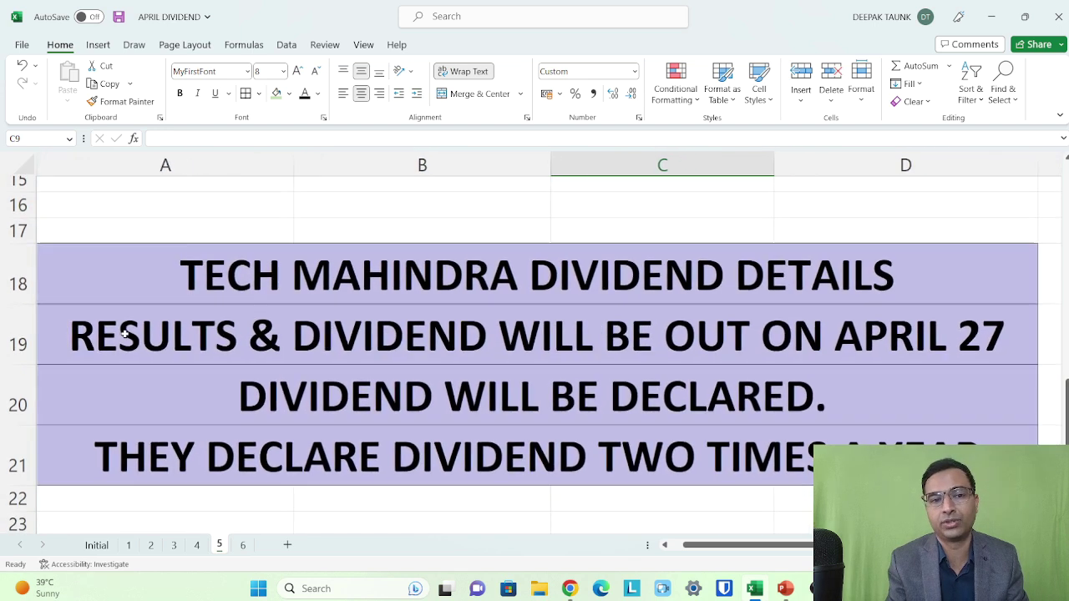
pyautogui.click(124, 334)
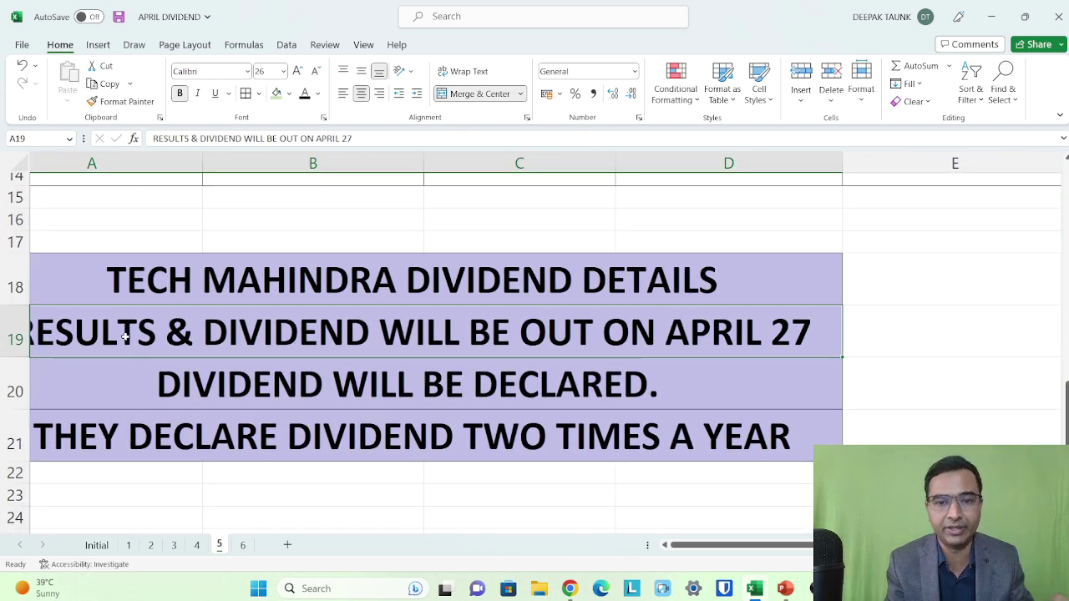
pyautogui.click(276, 93)
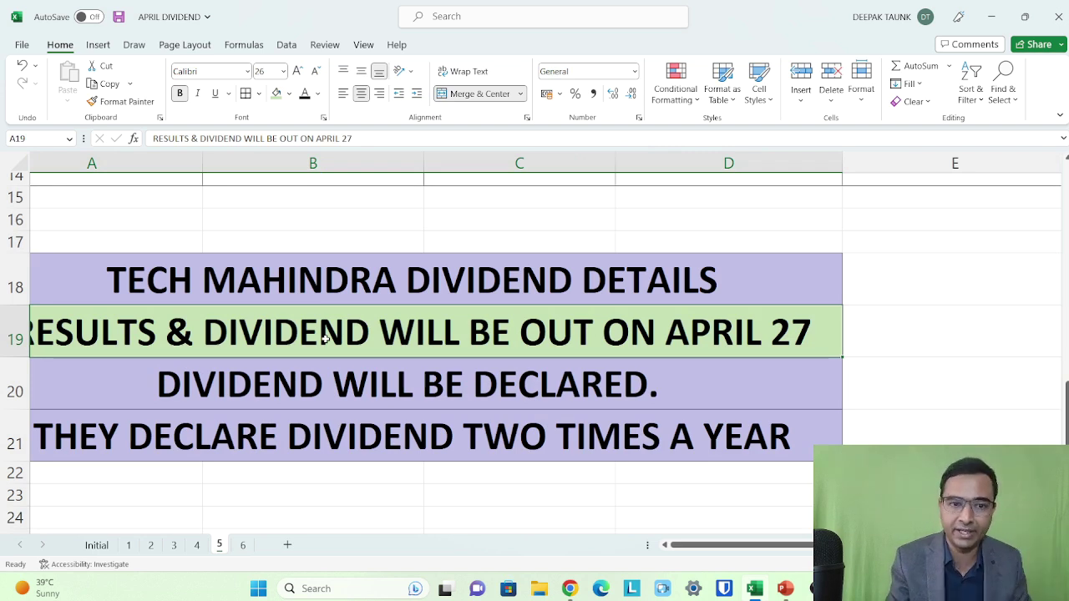
# Step: Switch to Screener in Chrome and open the Tech Mahindra Ltd company page
pyautogui.hotkey('alt', 'Tab')
pyautogui.scroll(-7, 706, 325)
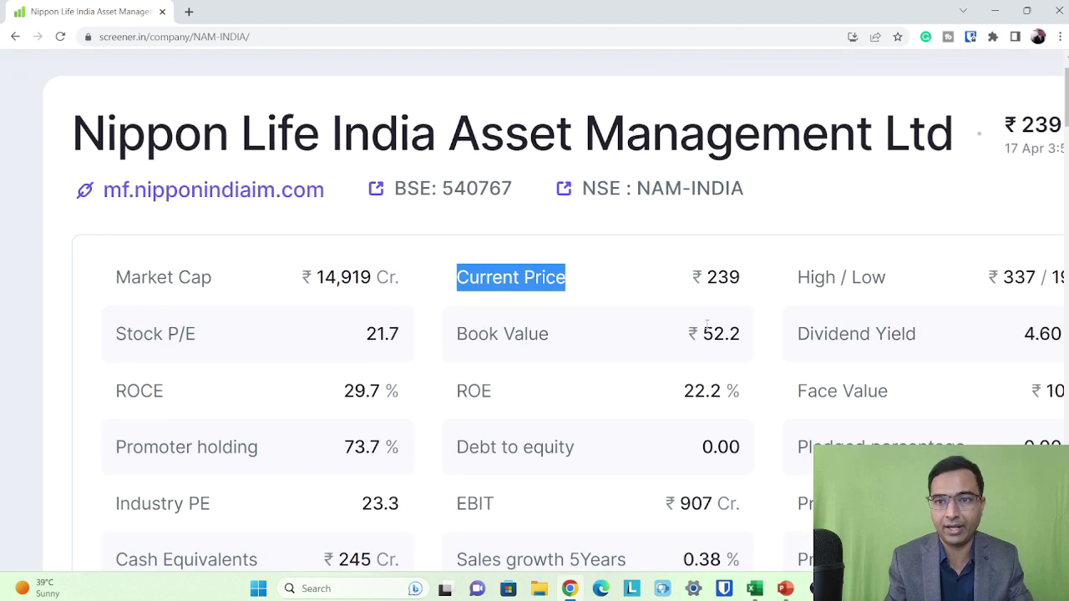
pyautogui.click(847, 70)
pyautogui.write('TECH MA')
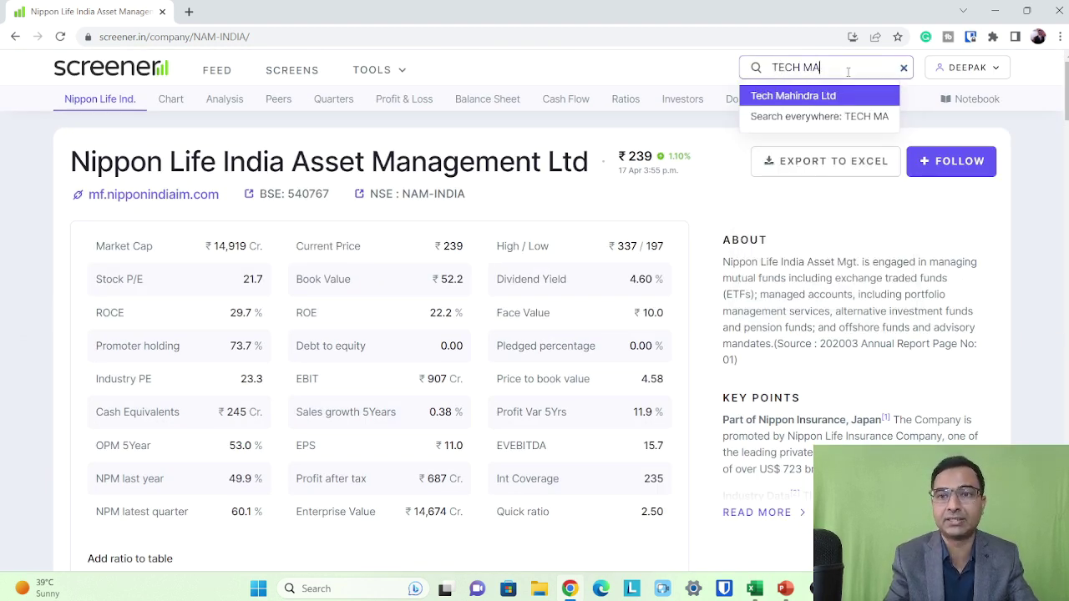
pyautogui.press('Return')
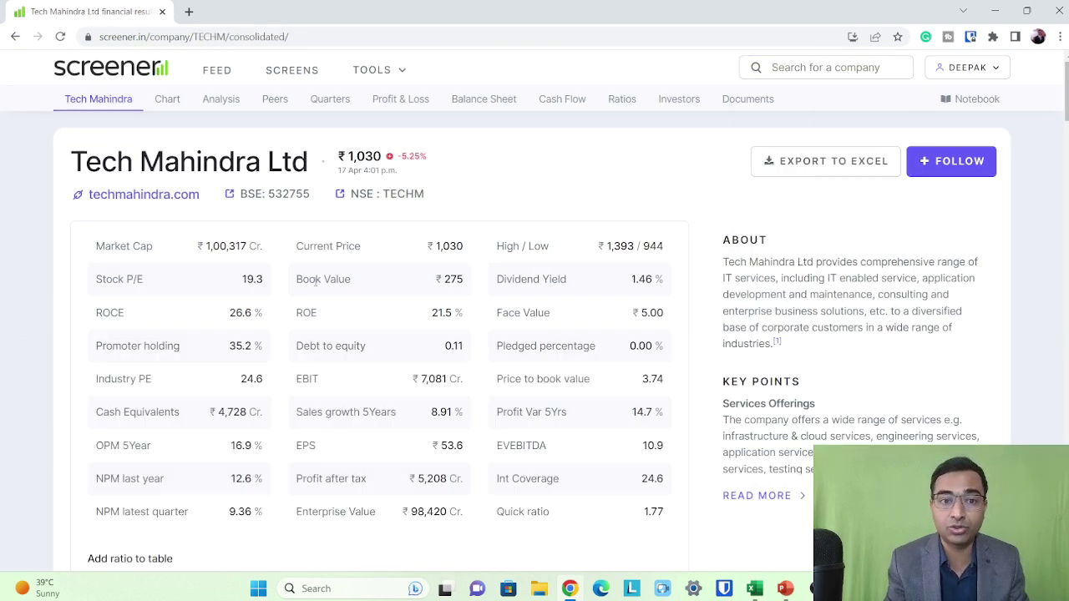
# Step: Examine Tech Mahindra's current share price in the page header and in the key ratios
pyautogui.tripleClick(319, 245)
pyautogui.scroll(6, 319, 243)
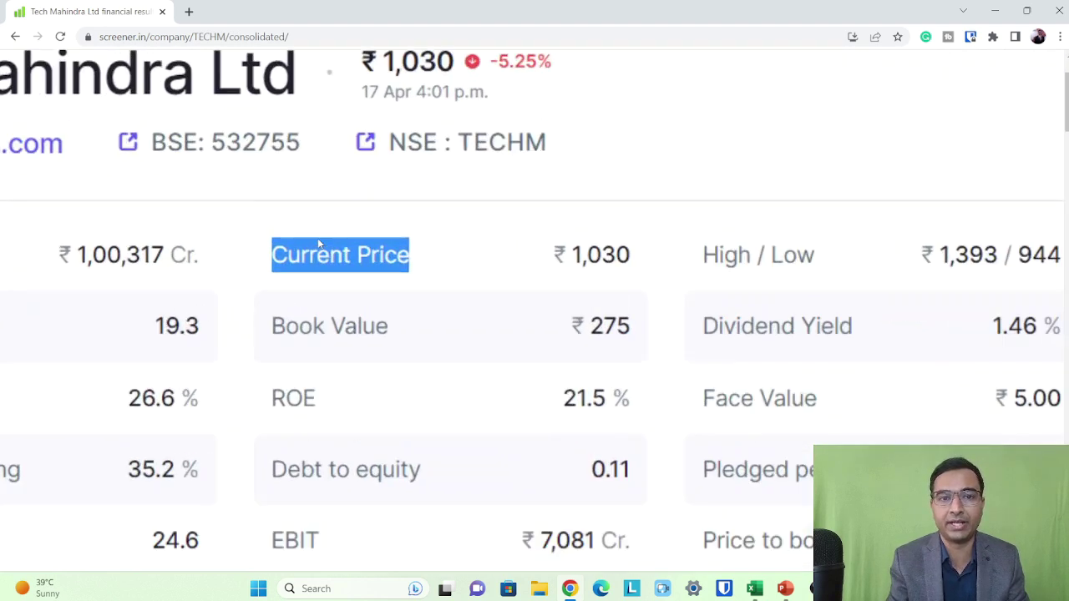
pyautogui.tripleClick(438, 222)
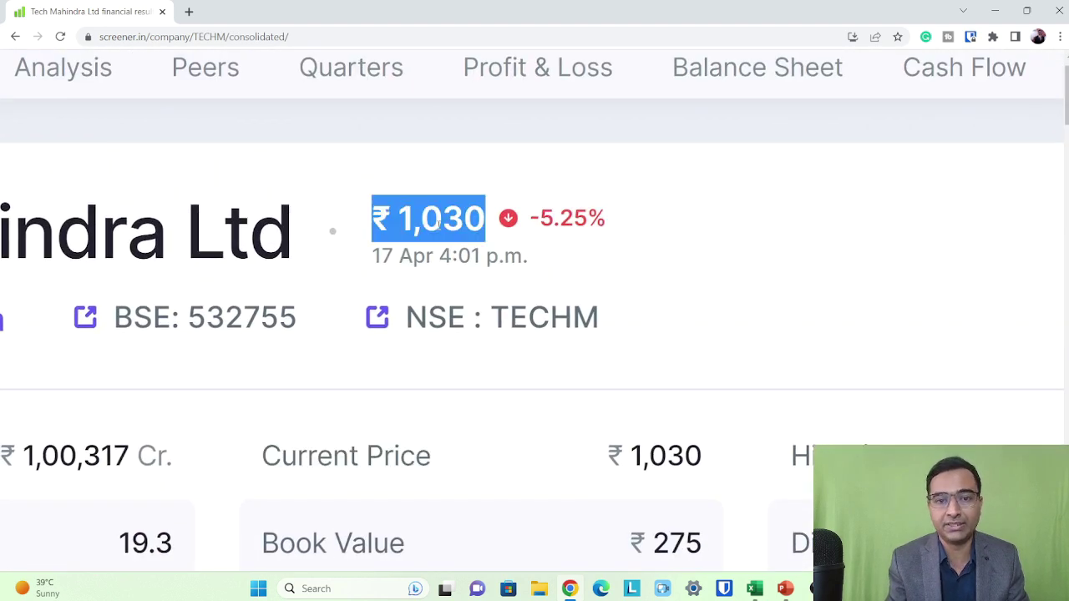
pyautogui.scroll(2, 438, 222)
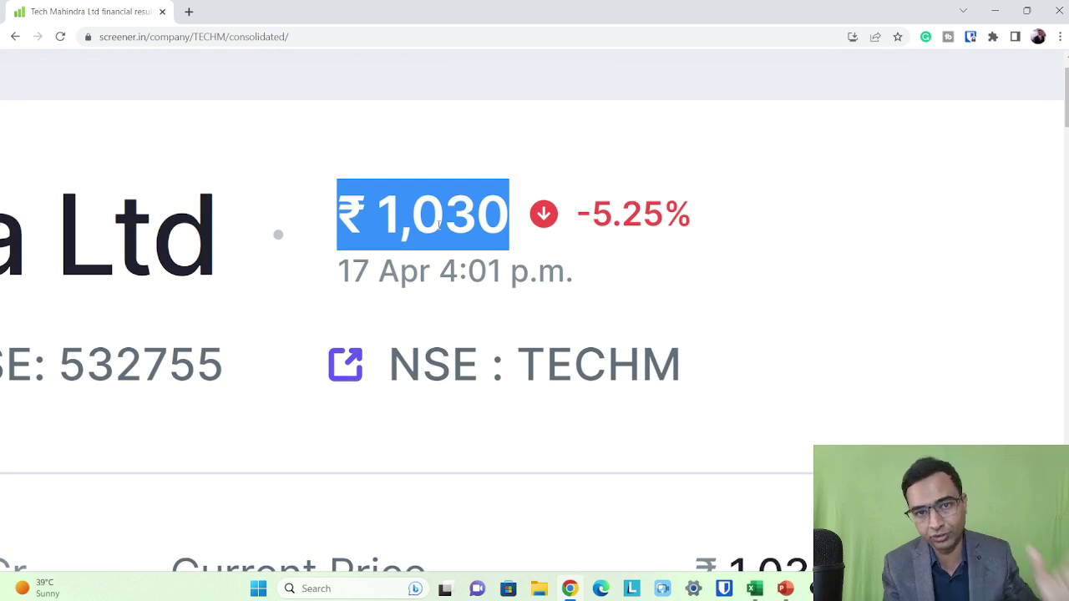
pyautogui.scroll(-4, 438, 223)
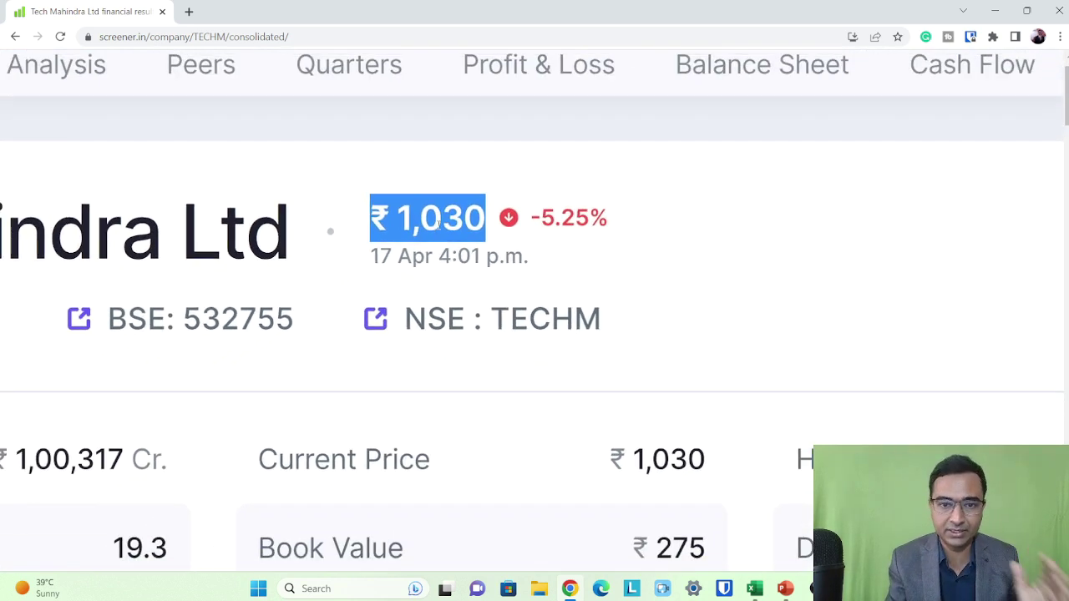
pyautogui.click(365, 389)
pyautogui.tripleClick(365, 390)
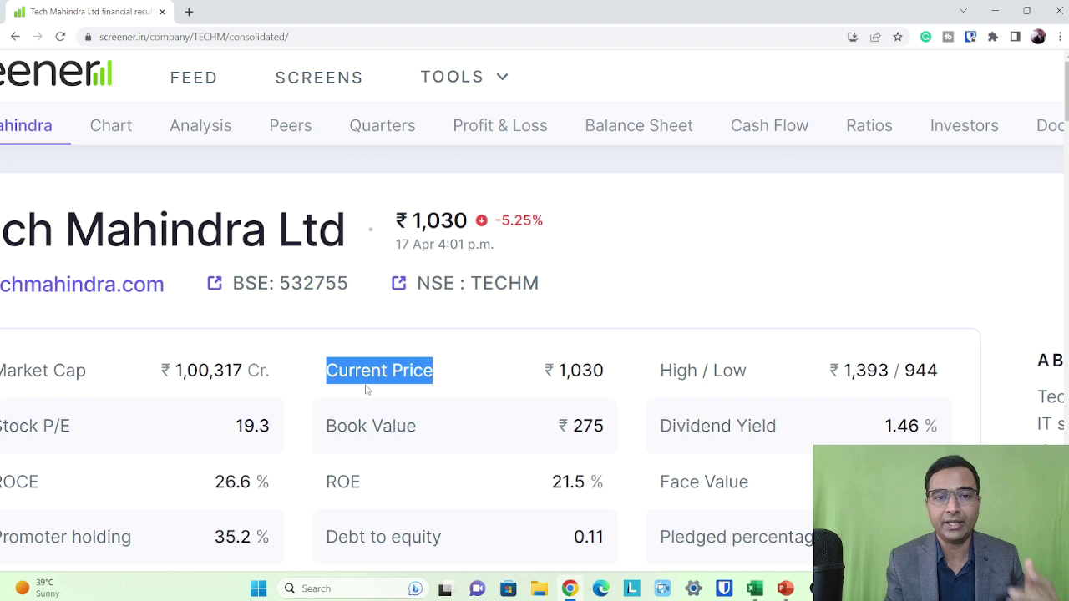
pyautogui.scroll(3, 365, 390)
pyautogui.scroll(-1, 365, 389)
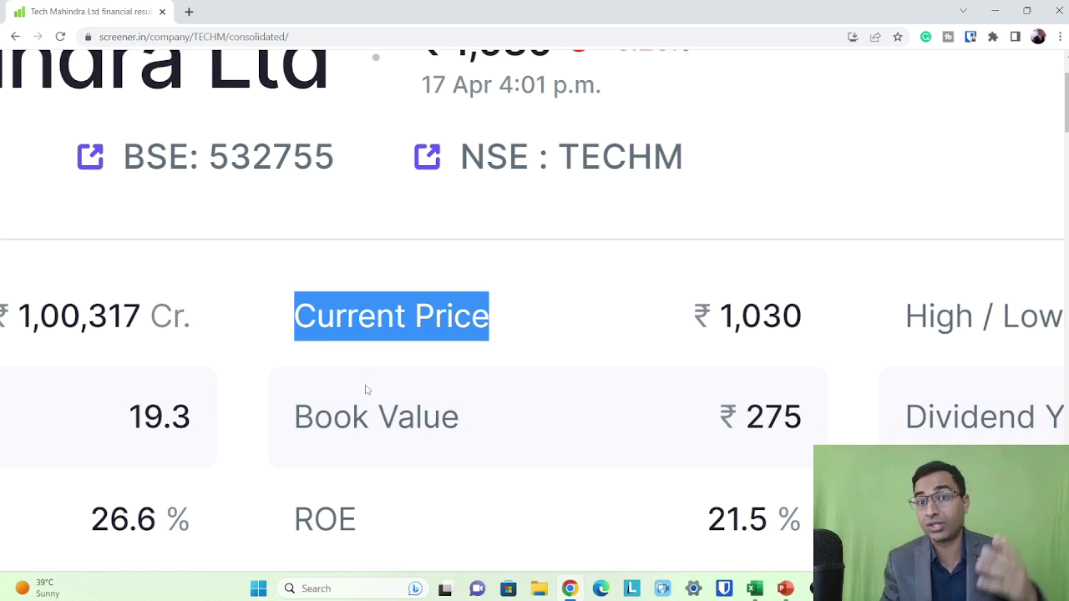
pyautogui.scroll(-1, 365, 389)
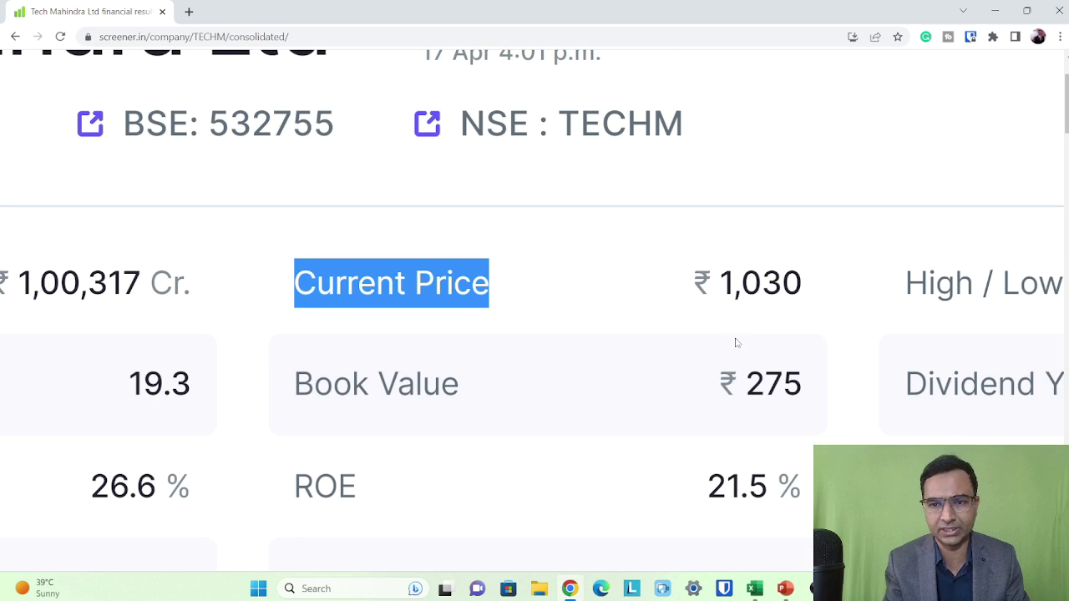
pyautogui.doubleClick(775, 287)
# Step: Switch back to the Excel workbook and enter the share price 1030 in cell E3 of sheet 5
pyautogui.hotkey('alt', 'Tab')
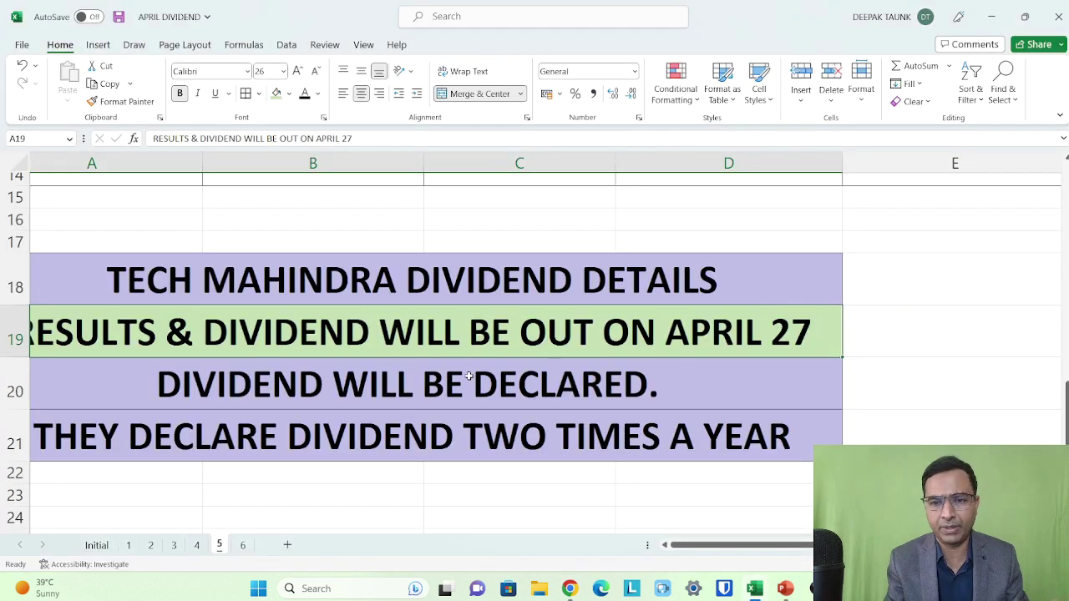
pyautogui.keyDown('ctrl'); pyautogui.scroll(-3, 470, 376); pyautogui.keyUp('ctrl')
pyautogui.scroll(5, 469, 376)
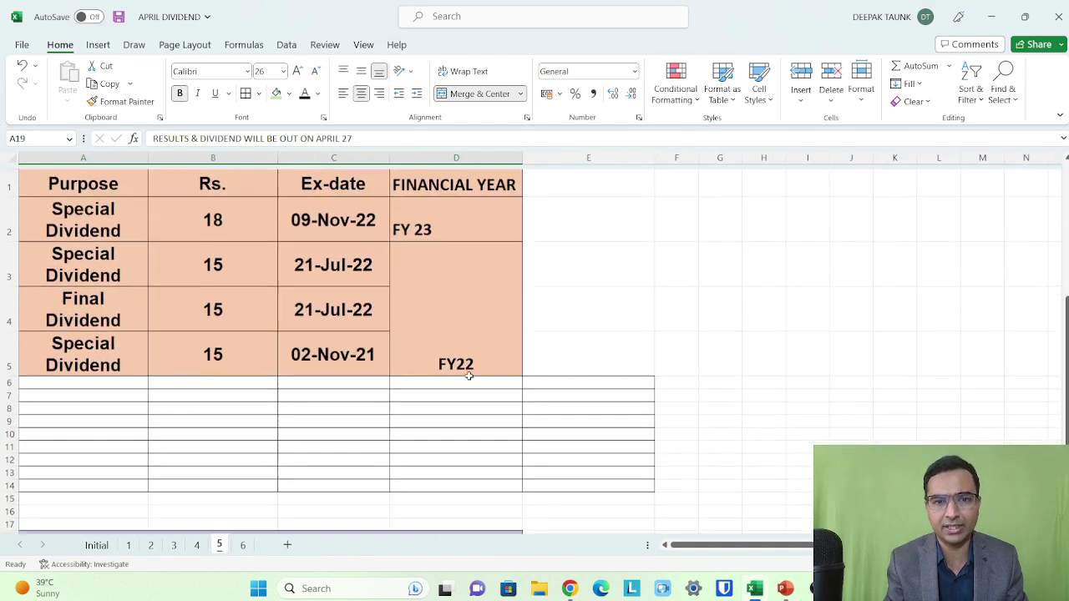
pyautogui.click(585, 260)
pyautogui.write('104')
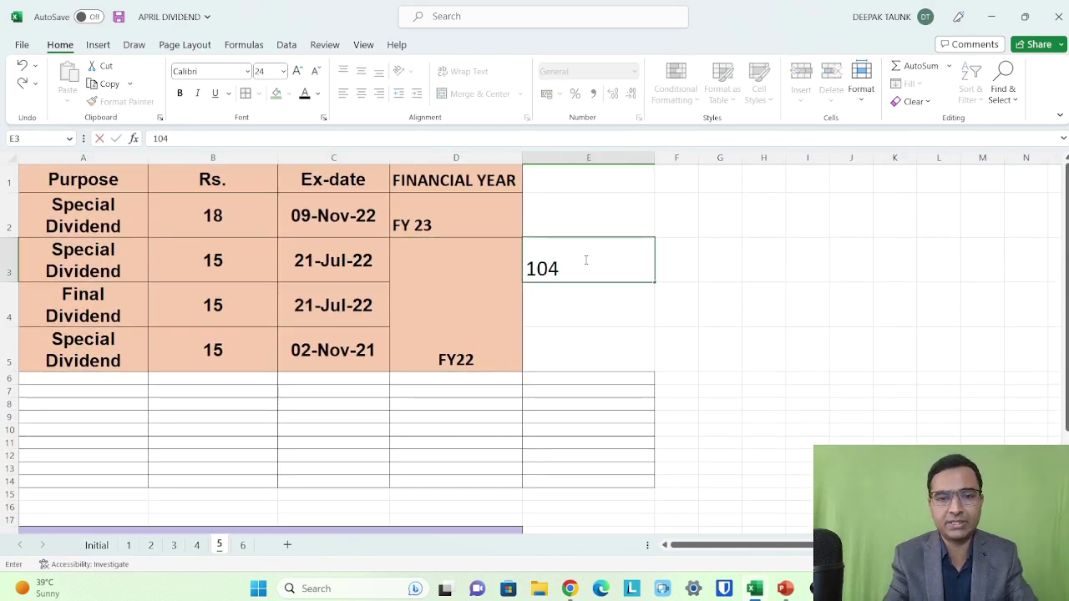
pyautogui.press('BackSpace')
pyautogui.write('30')
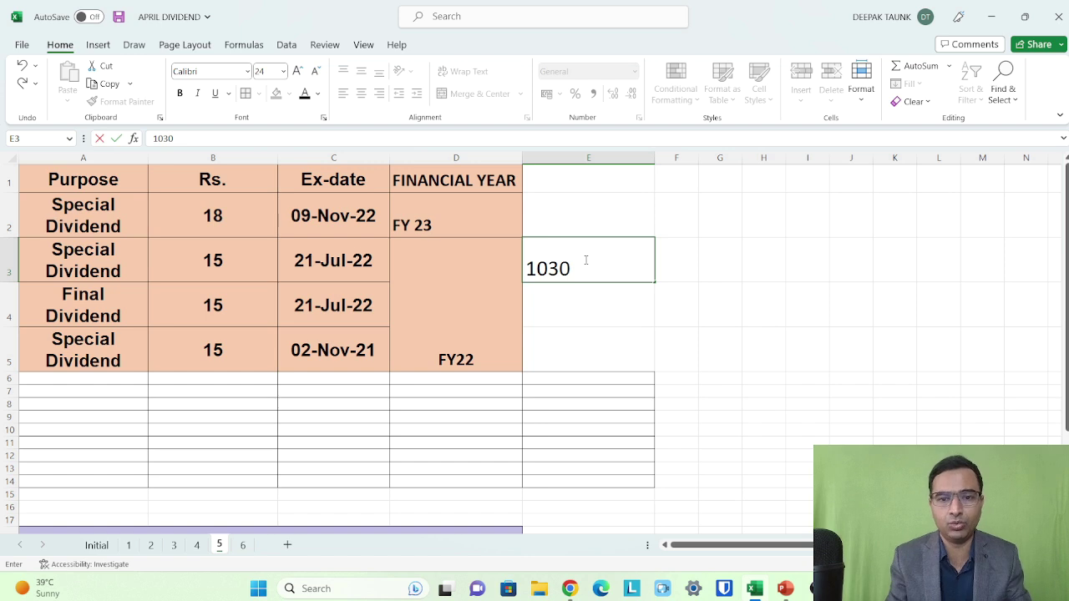
pyautogui.press('Return')
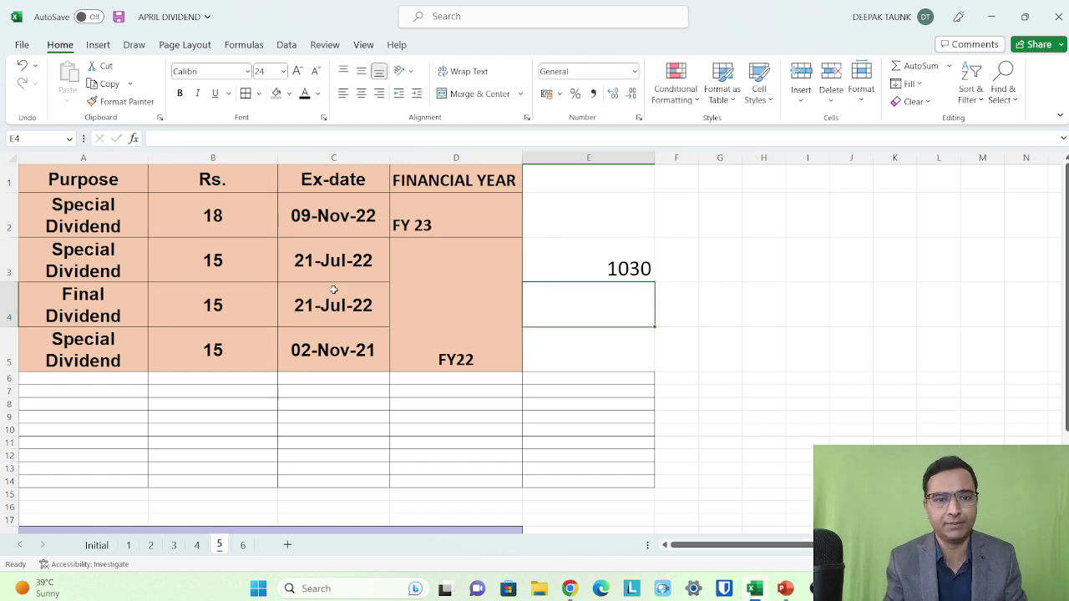
# Step: Total the three FY22 dividends in B3:B5 and enter 45 in cell E4
pyautogui.moveTo(222, 270); pyautogui.dragTo(229, 353)
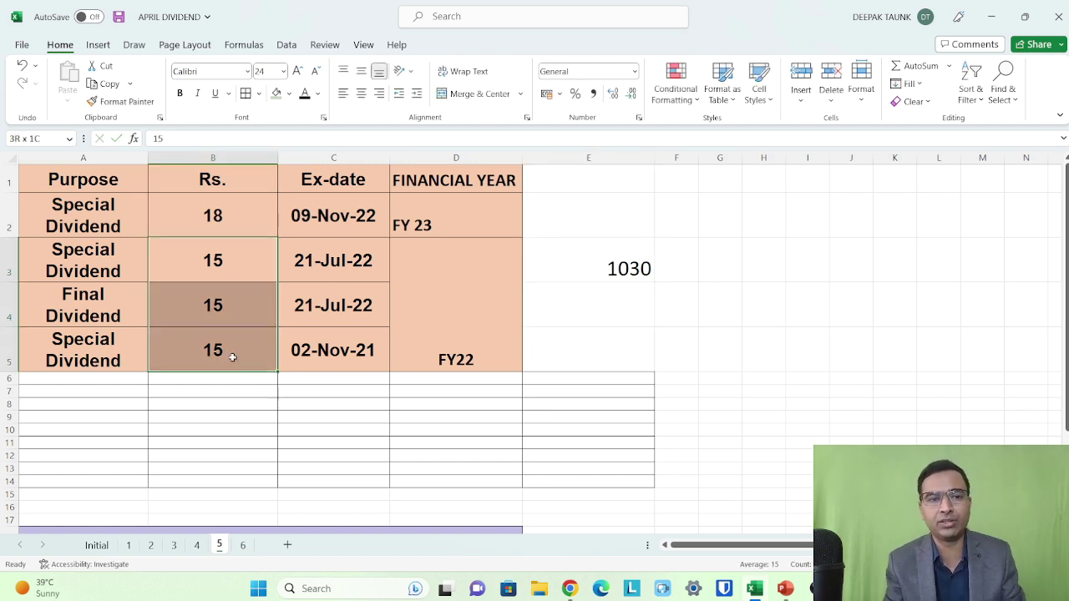
pyautogui.click(624, 312)
pyautogui.write('45')
pyautogui.press('Return')
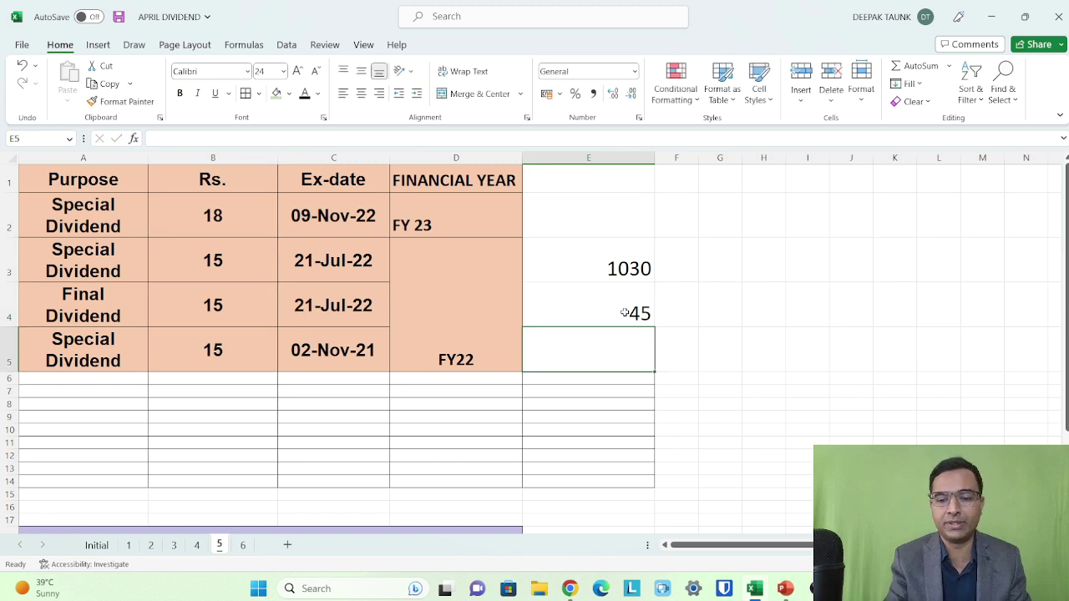
# Step: Calculate the dividend yield in E5 with =E4/E3 and format it as a bold percentage with one decimal
pyautogui.write('=')
pyautogui.click(624, 312)
pyautogui.write('/')
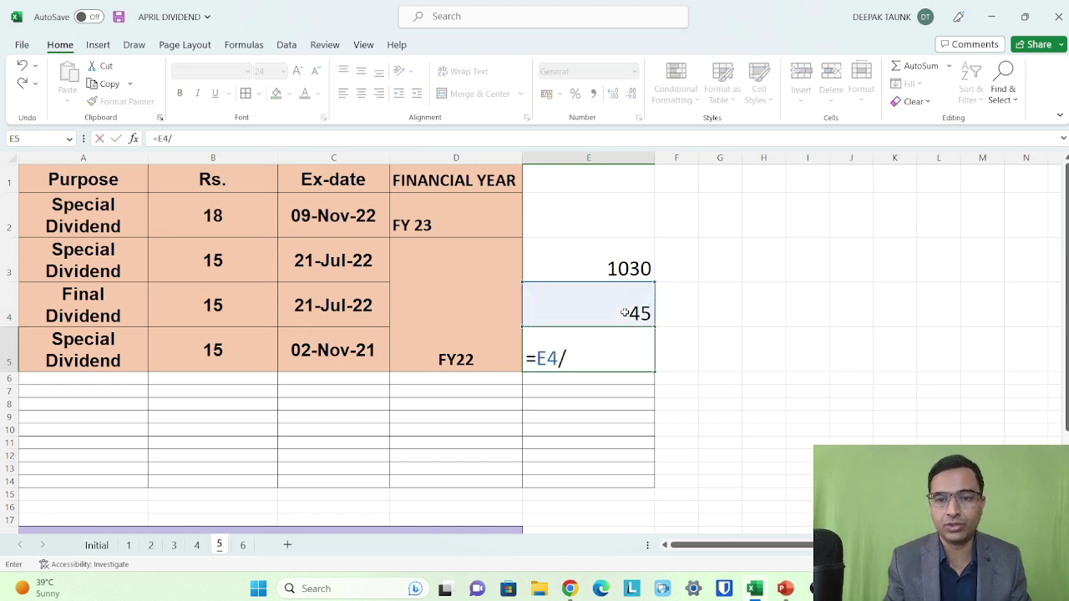
pyautogui.click(623, 266)
pyautogui.press('Return')
pyautogui.press('Up')
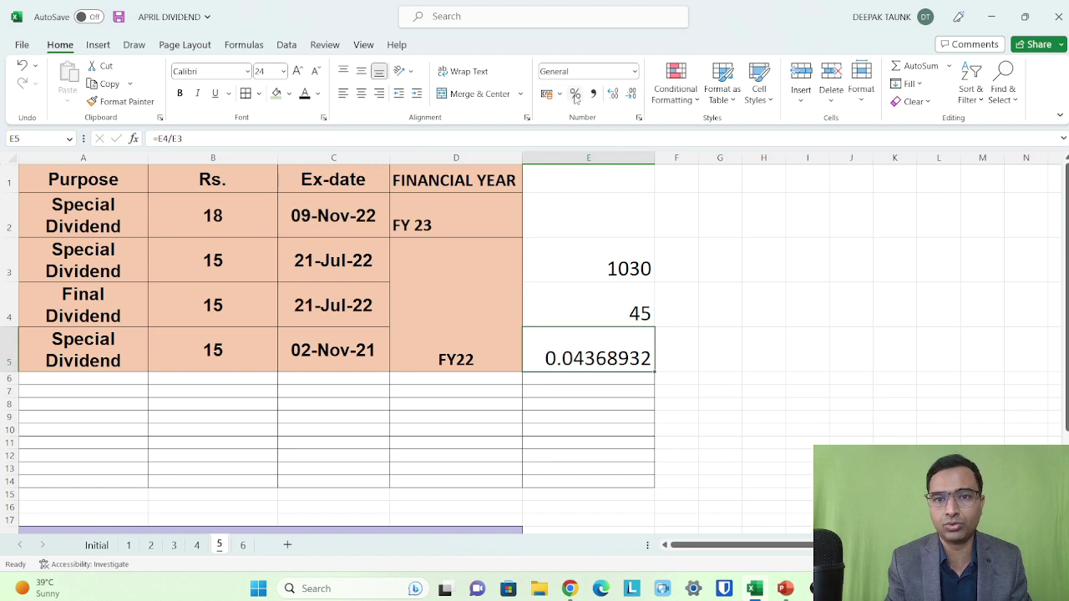
pyautogui.click(575, 95)
pyautogui.hotkey('ctrl', 'b')
# Step: Fill the FY 23 special dividend row (A2:D2) of the Tech Mahindra table with light green
pyautogui.scroll(2, 550, 360)
pyautogui.scroll(-3, 550, 360)
pyautogui.moveTo(99, 219); pyautogui.dragTo(432, 220)
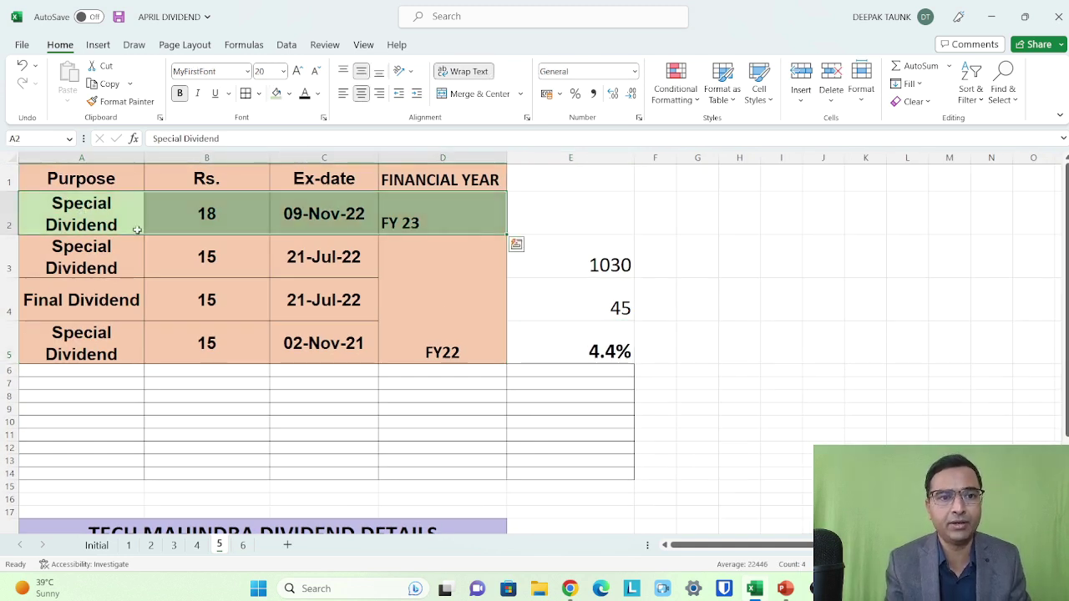
pyautogui.click(176, 215)
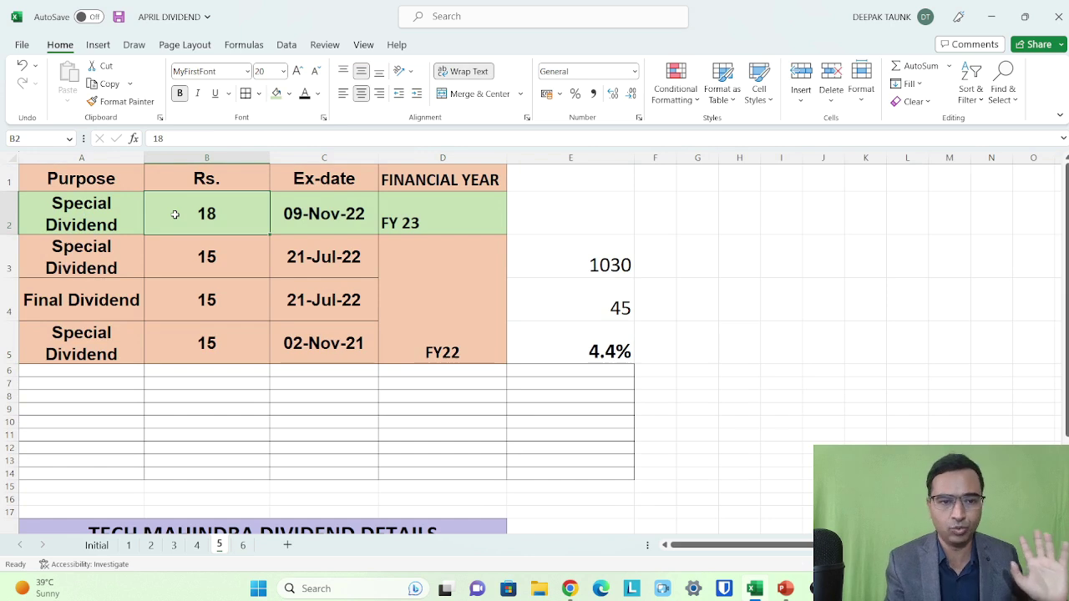
# Step: Enter the label FINAL in cell E2 beside the FY 23 dividend row
pyautogui.click(570, 210)
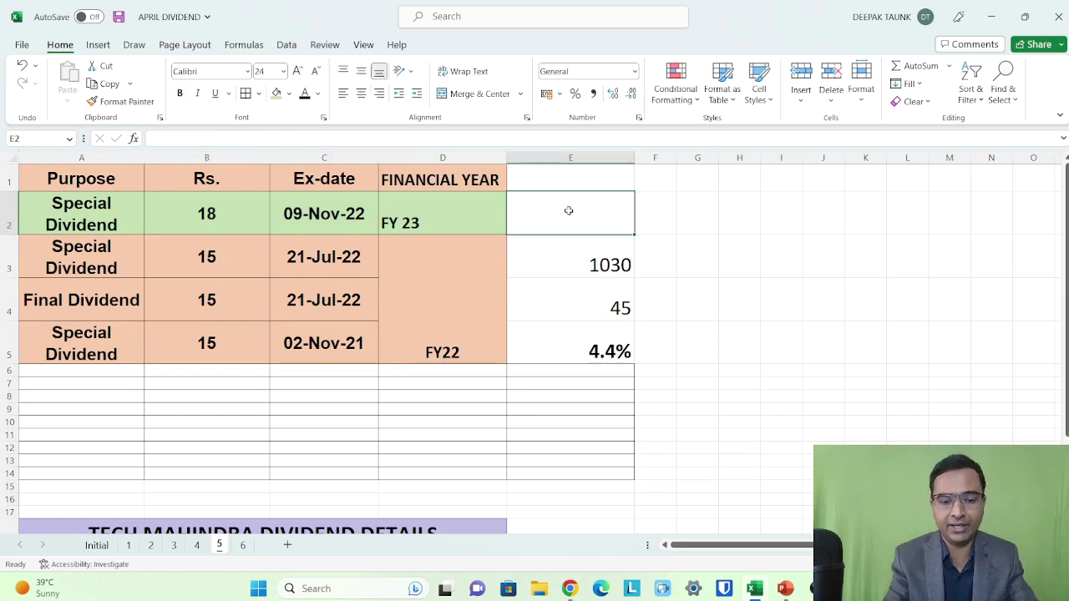
pyautogui.write('FINAL')
pyautogui.press('Tab')
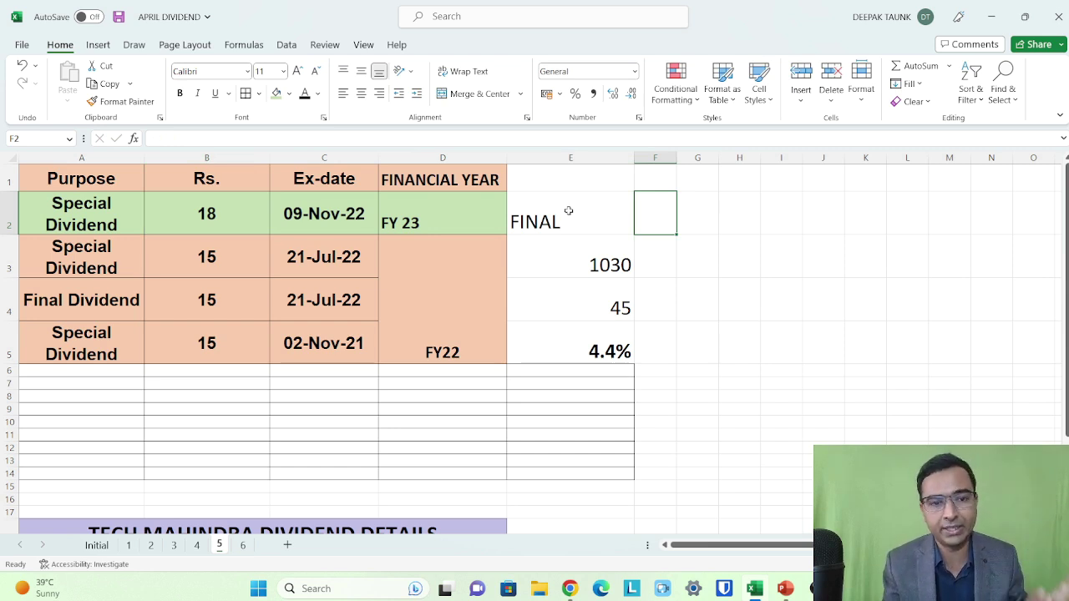
# Step: Fill the 21-Jul-22 special dividend cells (A3:C3) with light green
pyautogui.moveTo(107, 263); pyautogui.dragTo(302, 255)
pyautogui.click(276, 93)
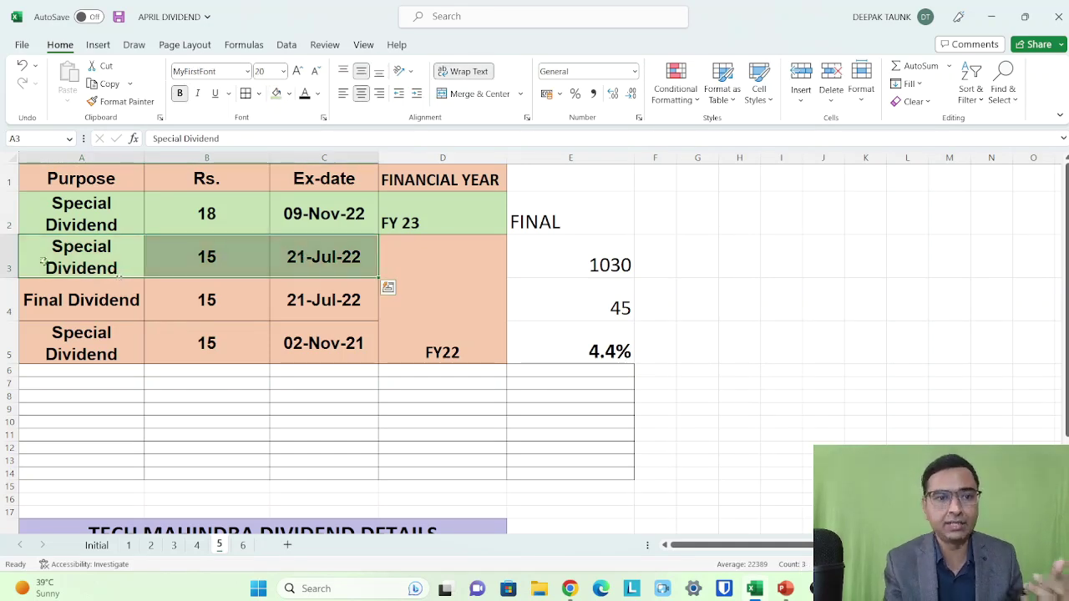
pyautogui.keyDown('ctrl'); pyautogui.scroll(4, 43, 262); pyautogui.keyUp('ctrl')
pyautogui.keyDown('ctrl'); pyautogui.scroll(-3, 43, 262); pyautogui.keyUp('ctrl')
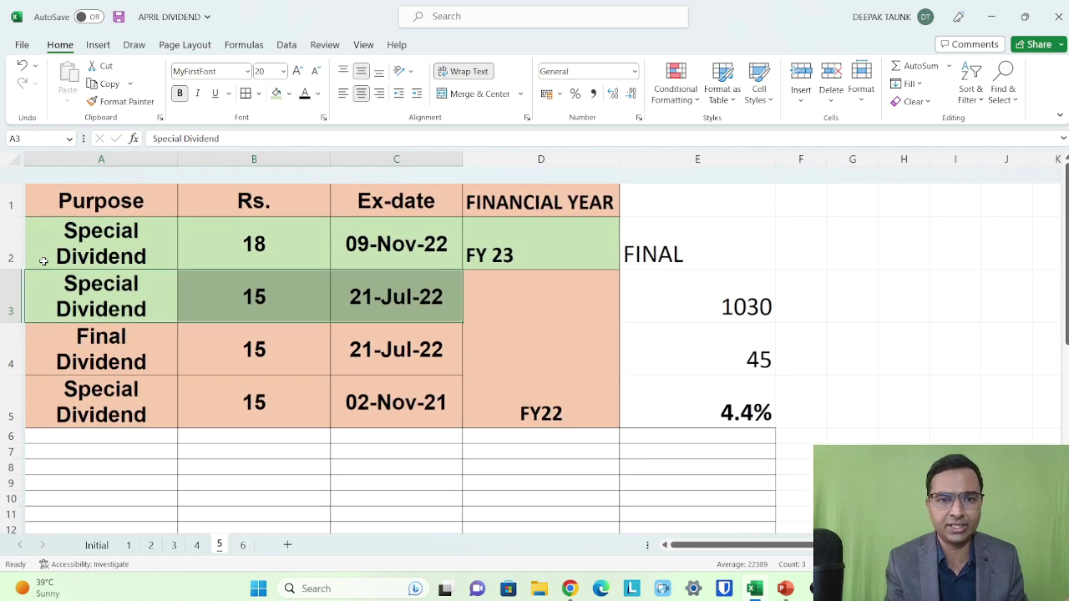
# Step: Review the Tech Mahindra dividend details block and the dividend table with its yield on sheet 5
pyautogui.scroll(-5, 43, 262)
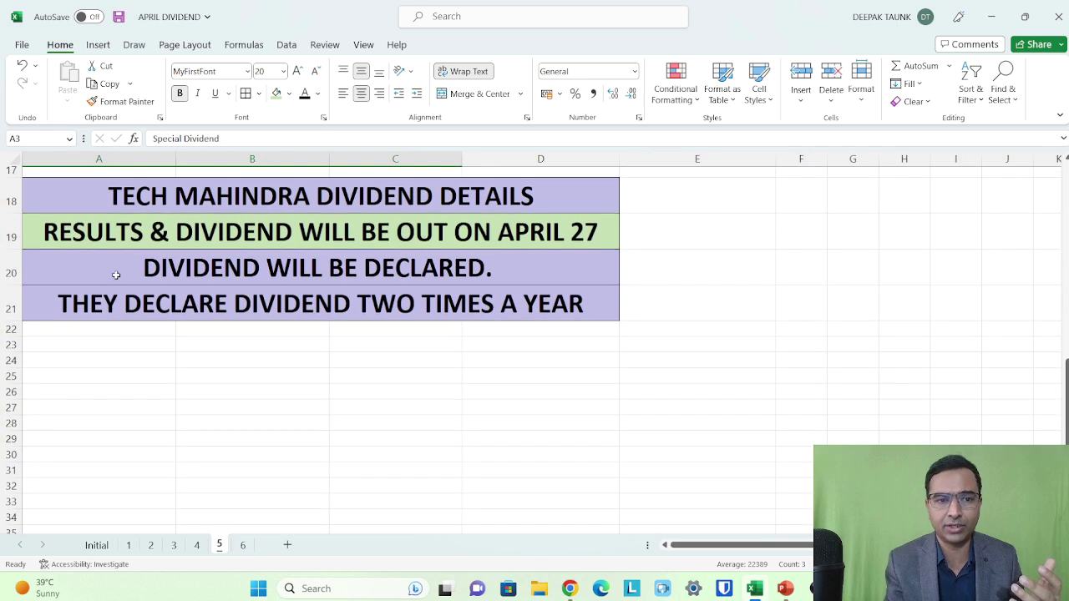
pyautogui.keyDown('ctrl'); pyautogui.scroll(2, 158, 239); pyautogui.keyUp('ctrl')
pyautogui.keyDown('ctrl'); pyautogui.scroll(-2, 158, 239); pyautogui.keyUp('ctrl')
pyautogui.scroll(6, 159, 239)
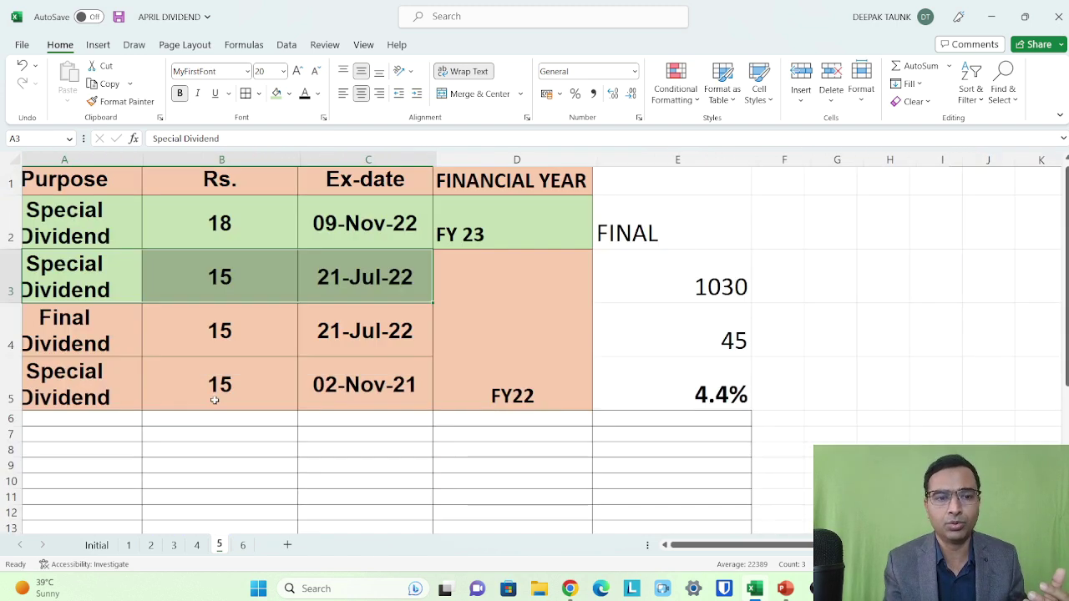
pyautogui.hscroll(-1, 214, 400)
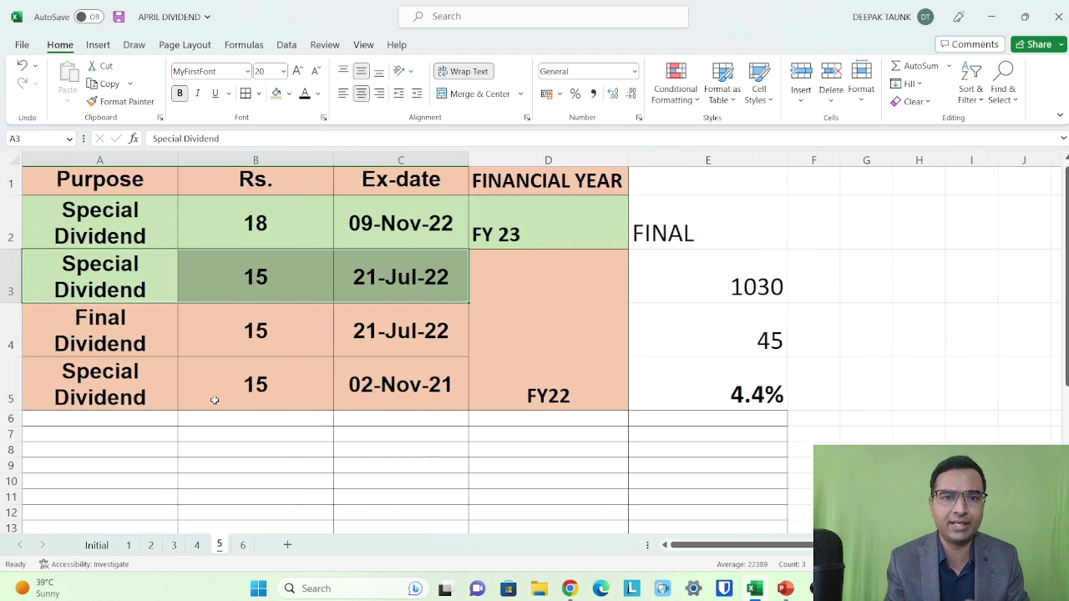